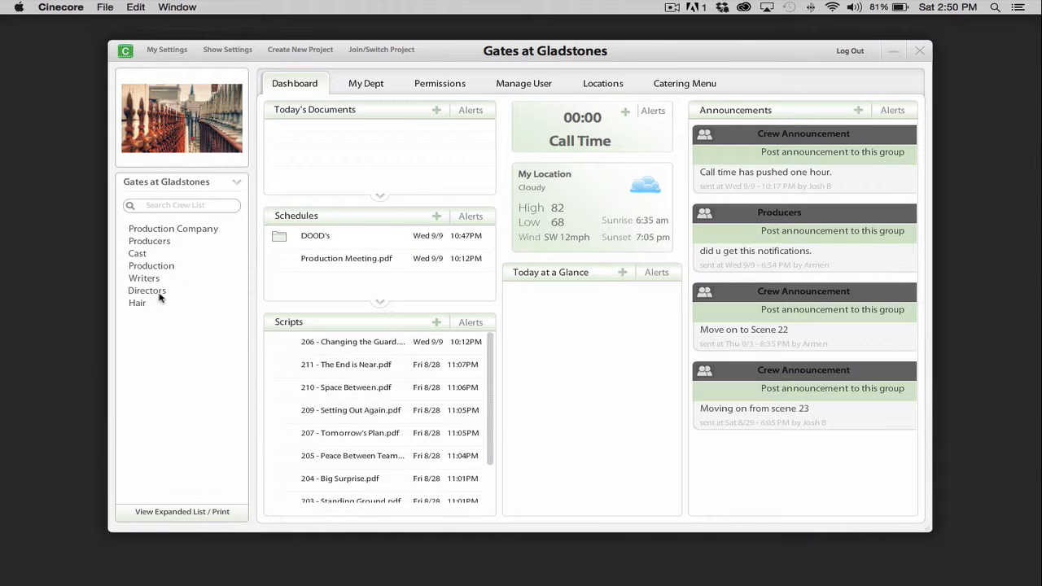
# View an executive producer's contact details in the Producers crew group and start an email to that person, then discard it
pyautogui.click(164, 242)
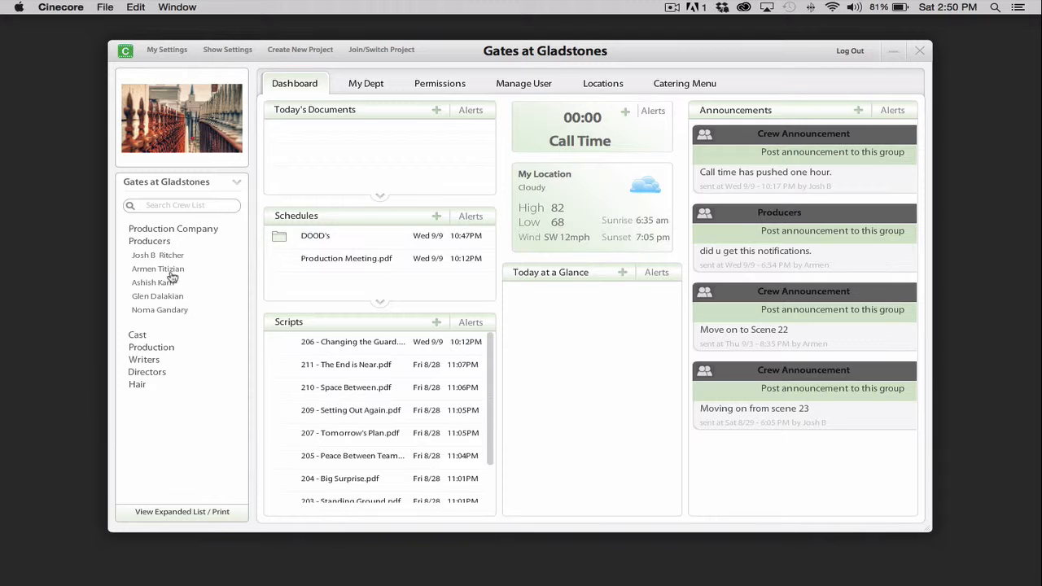
pyautogui.click(168, 269)
pyautogui.click(179, 298)
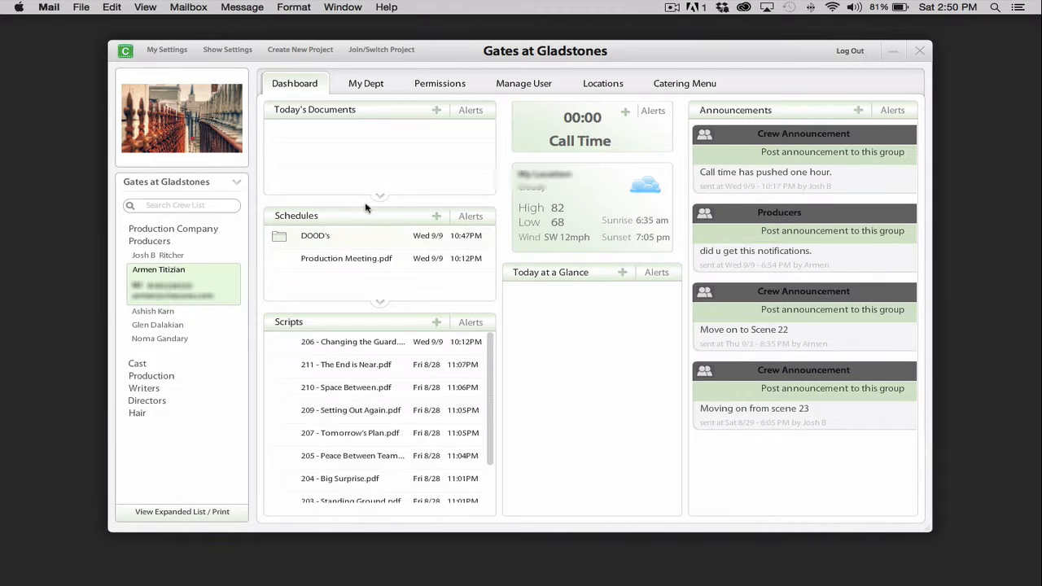
pyautogui.click(390, 36)
pyautogui.click(155, 241)
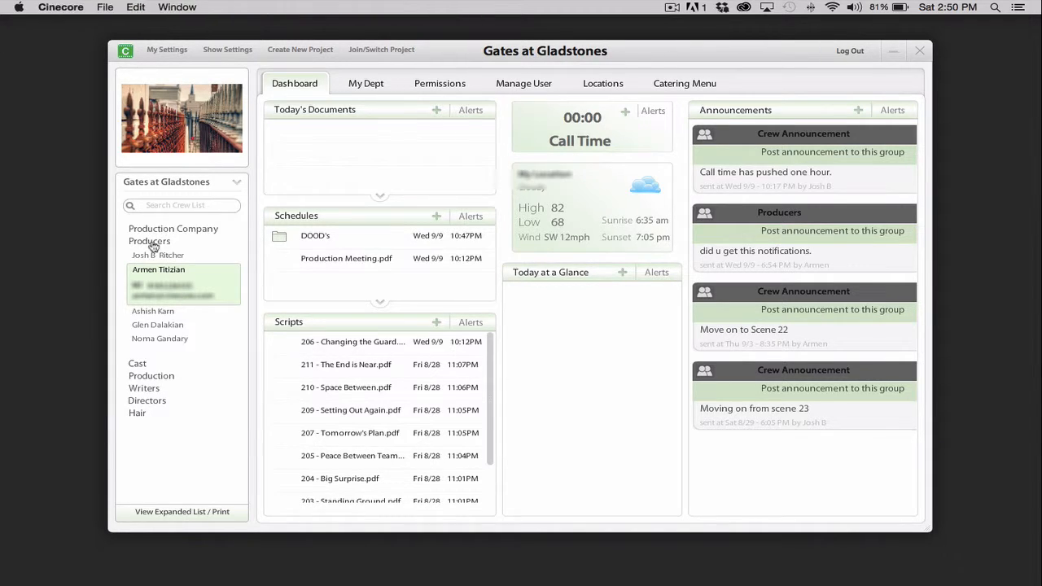
# Look through the expanded crew list for Gates at Gladstones, then return to the dashboard
pyautogui.click(193, 514)
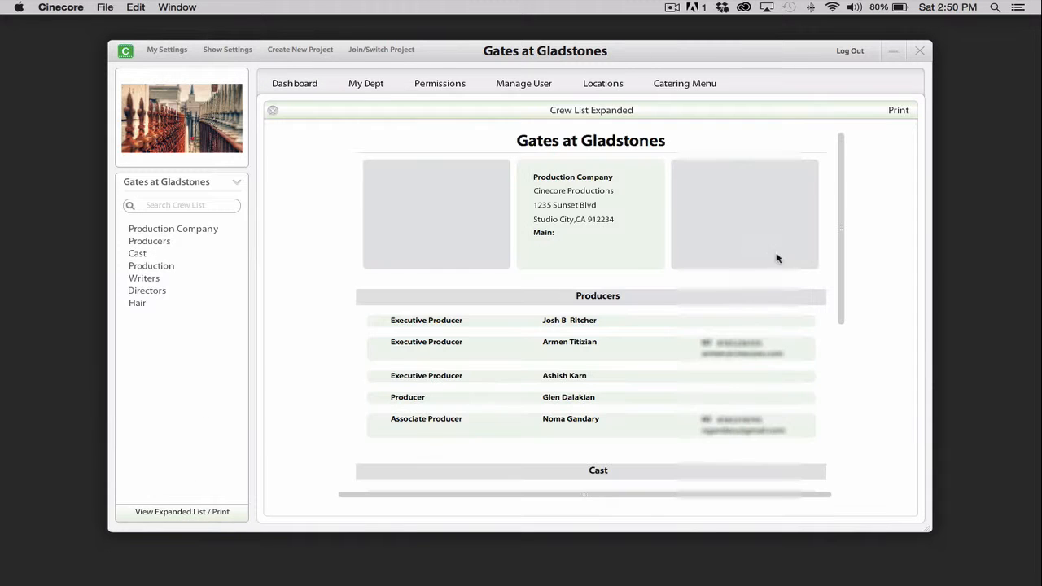
pyautogui.scroll(-5, 626, 275)
pyautogui.scroll(5, 627, 275)
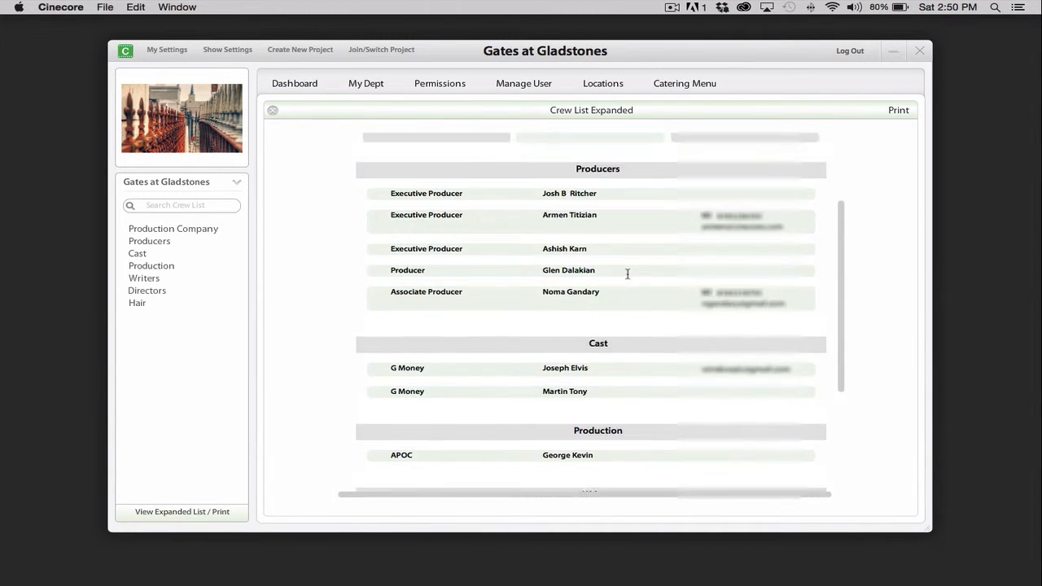
pyautogui.click(273, 111)
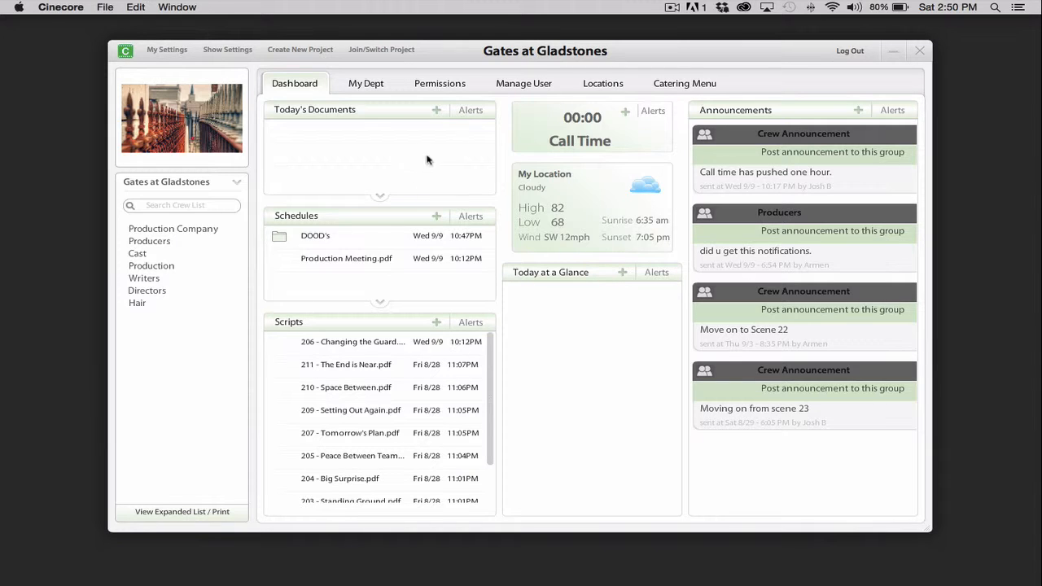
# Expand Today's Documents and review its past, today and future documents
pyautogui.click(382, 200)
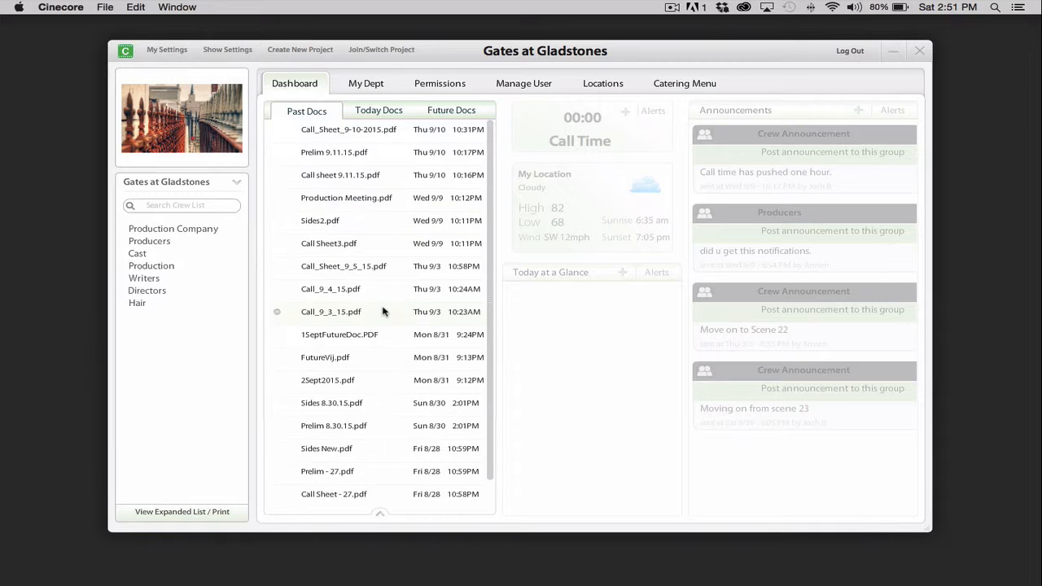
pyautogui.scroll(-1, 383, 312)
pyautogui.scroll(1, 383, 312)
pyautogui.click(376, 112)
pyautogui.click(456, 112)
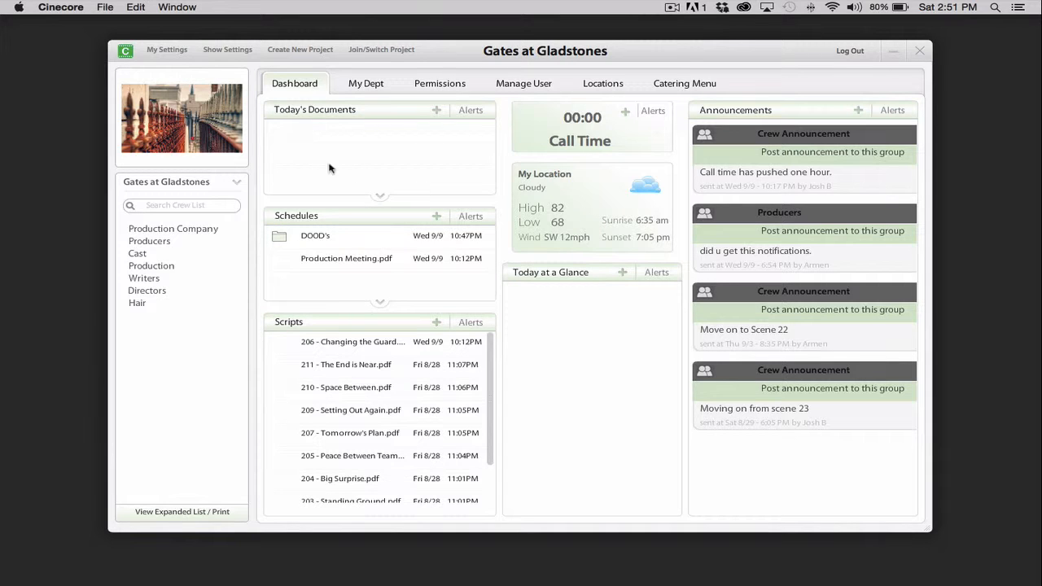
# Upload Prelim - 27.pdf to the Dashboard folder of Today's Documents under the new name Prelim 9.13.15
pyautogui.click(437, 110)
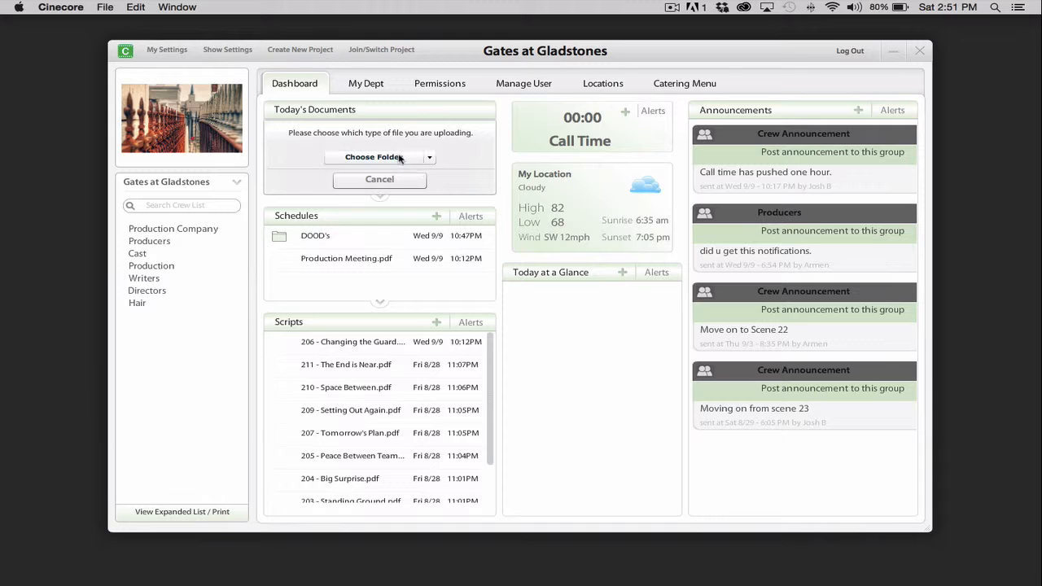
pyautogui.click(400, 158)
pyautogui.click(392, 189)
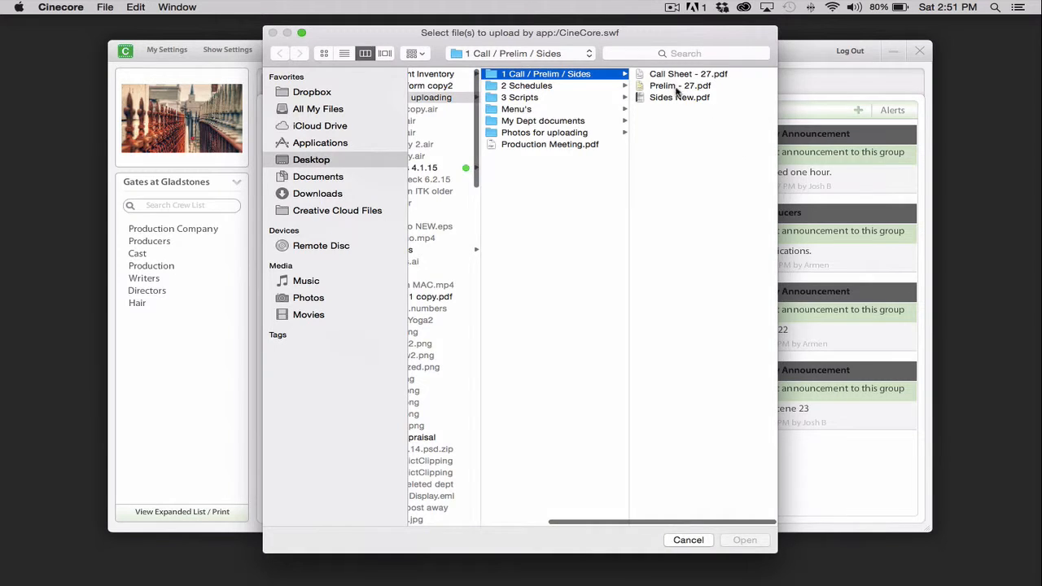
pyautogui.click(676, 87)
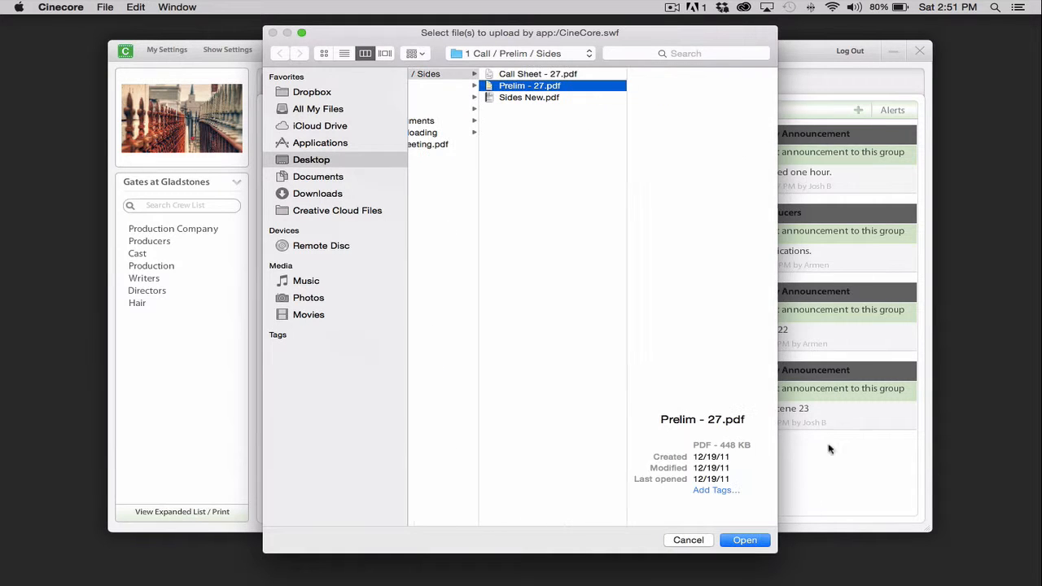
pyautogui.click(745, 540)
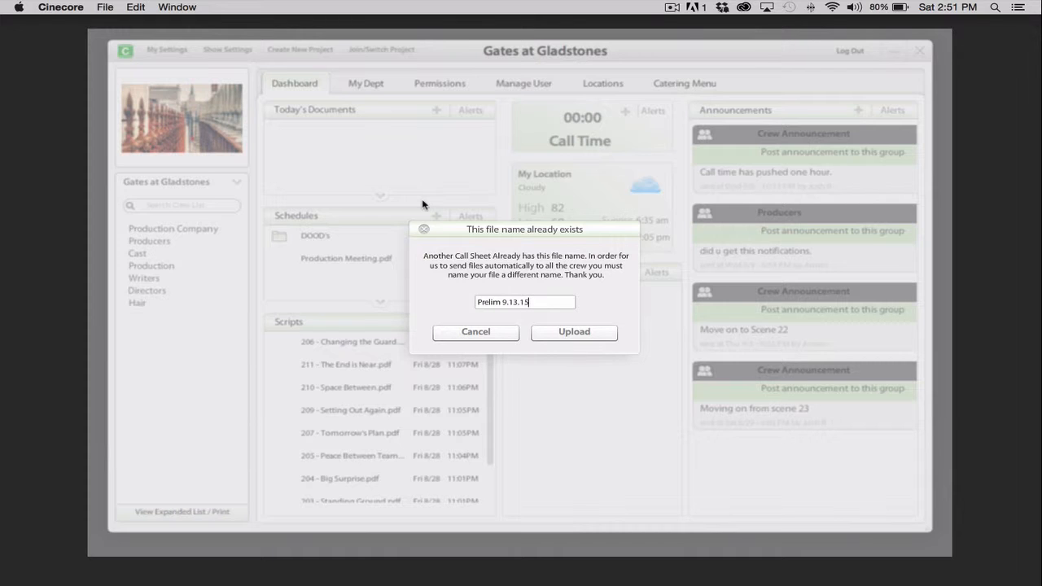
pyautogui.press('Return')
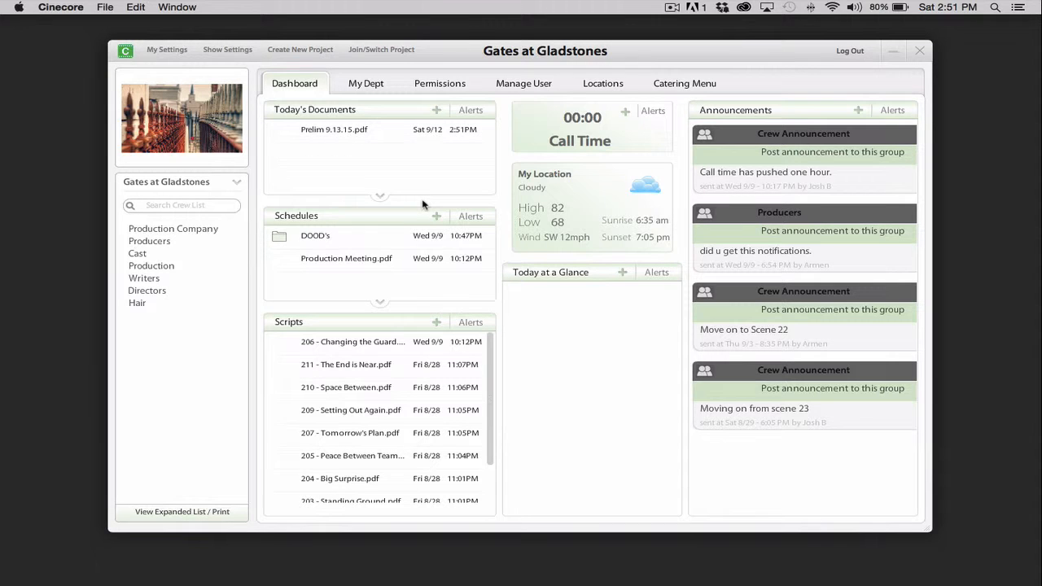
# View Prelim 9.13.15.pdf from Today's Documents enlarged to 160%, then close it
pyautogui.doubleClick(334, 130)
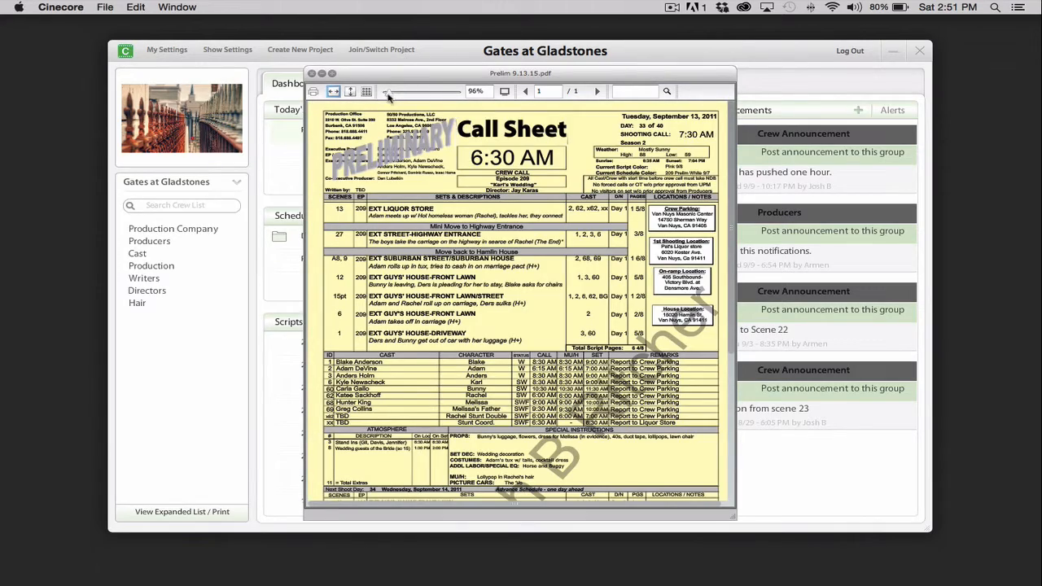
pyautogui.moveTo(389, 95); pyautogui.dragTo(399, 93)
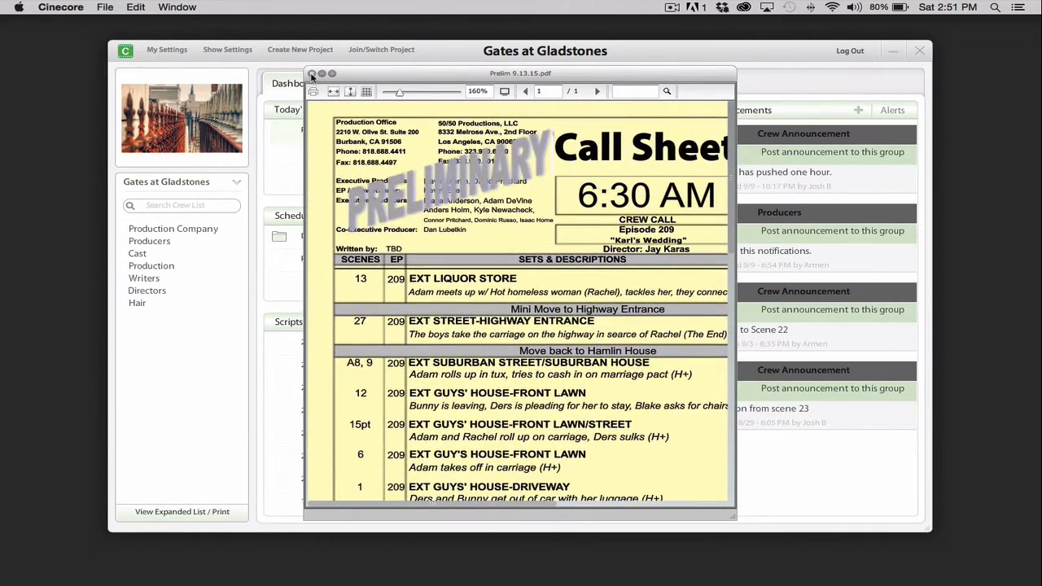
pyautogui.click(312, 74)
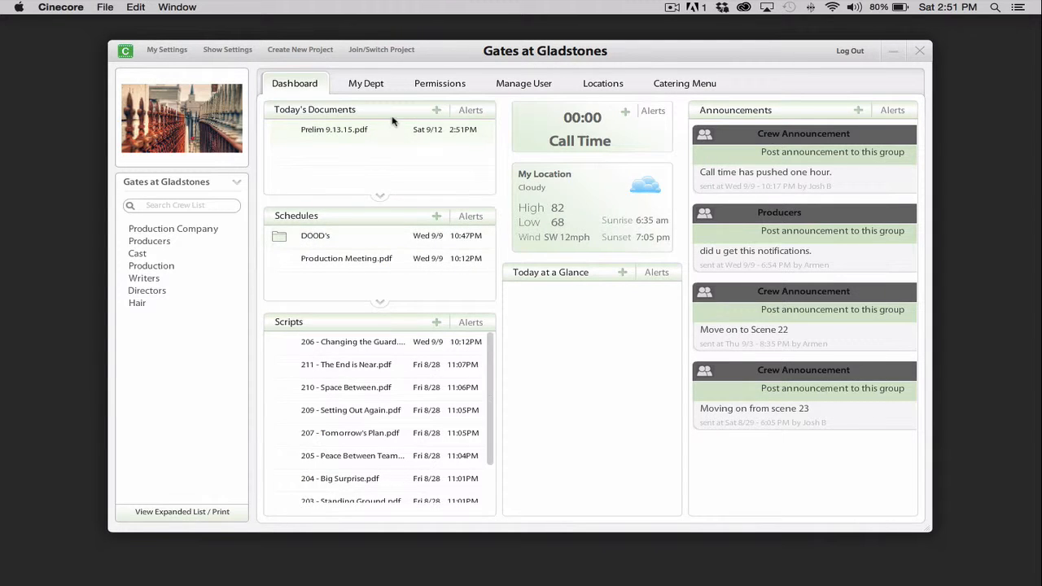
pyautogui.click(437, 110)
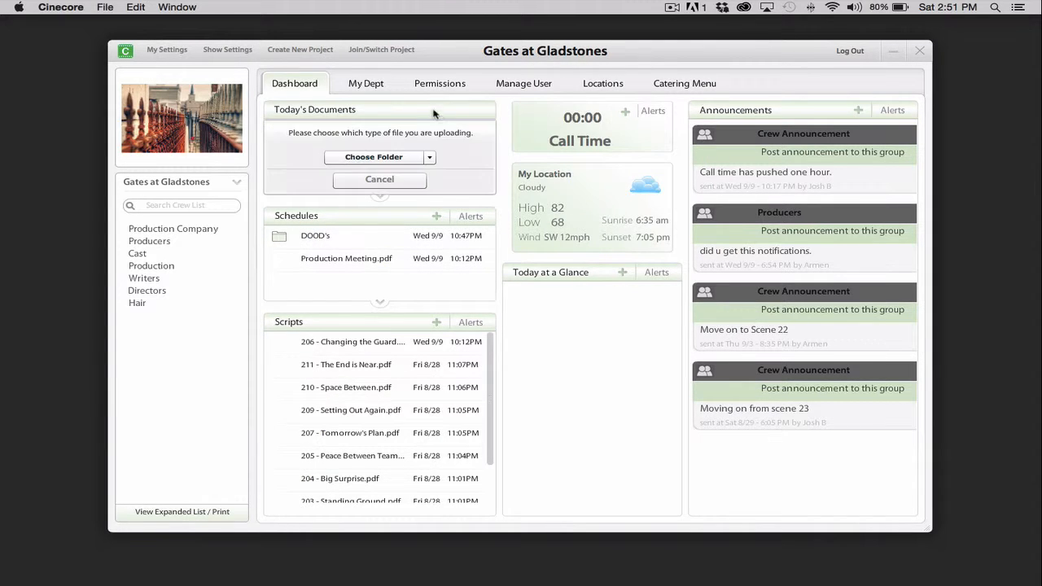
pyautogui.click(379, 159)
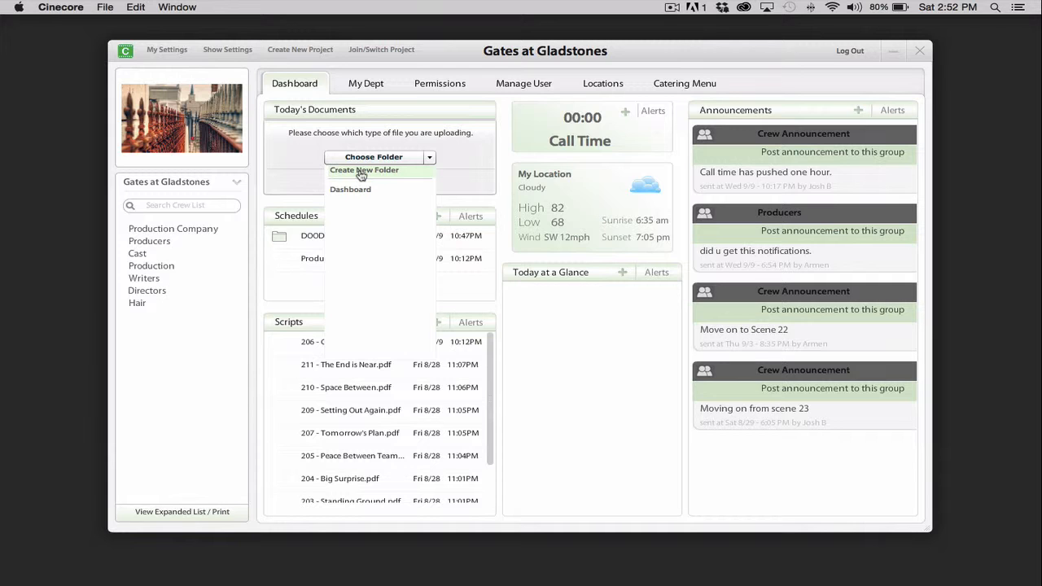
pyautogui.click(460, 153)
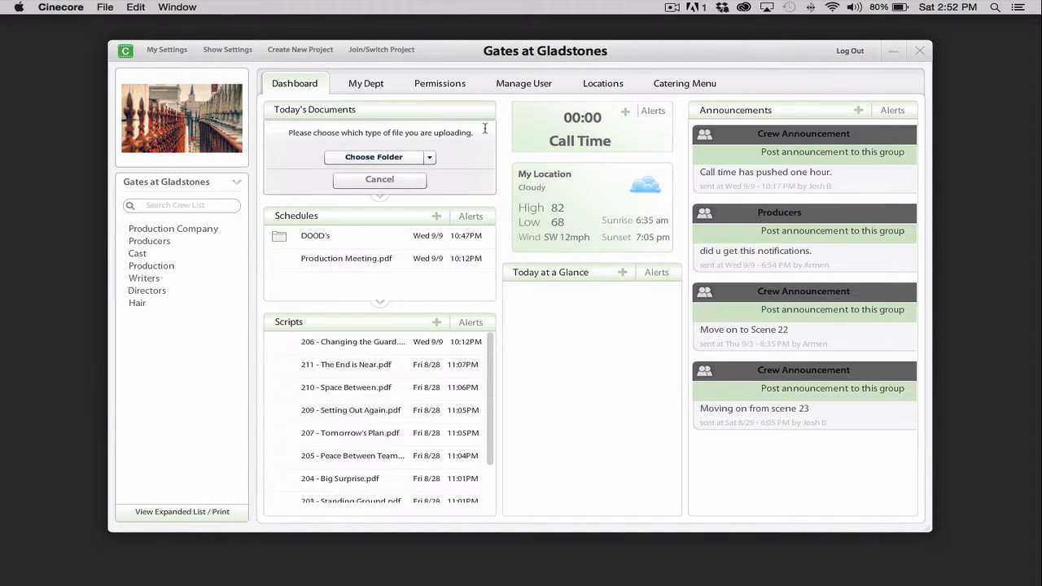
pyautogui.click(395, 183)
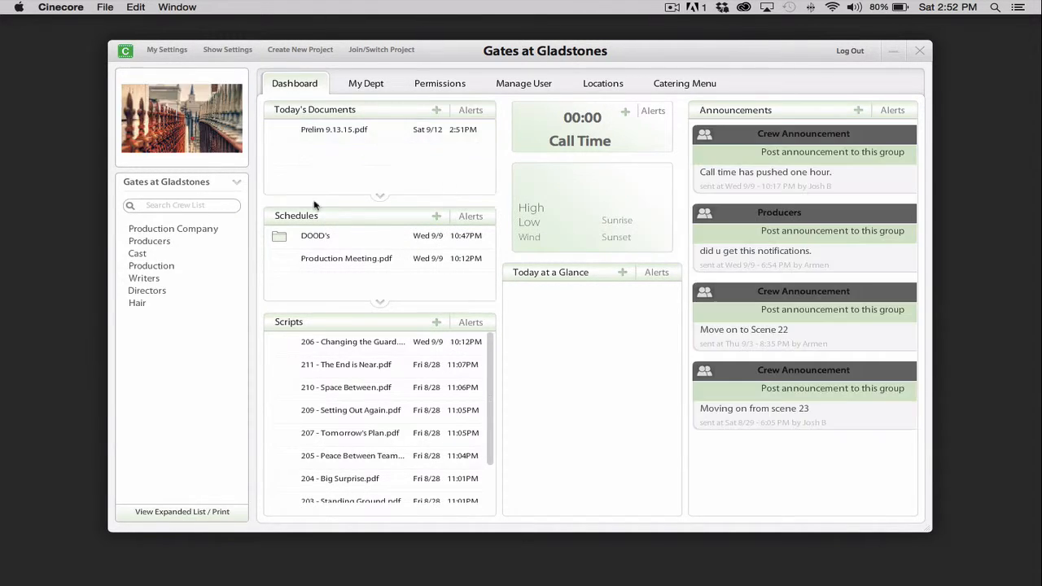
# Check the DOOD's folder in Schedules and upload DOODCast2.pdf from the 2 Schedules folder into it
pyautogui.click(280, 237)
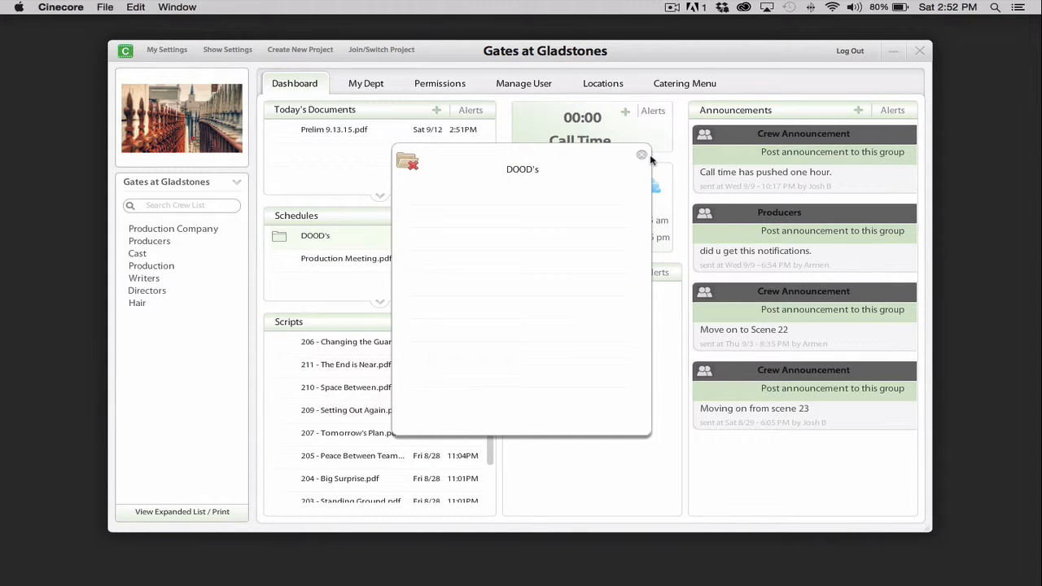
pyautogui.click(642, 155)
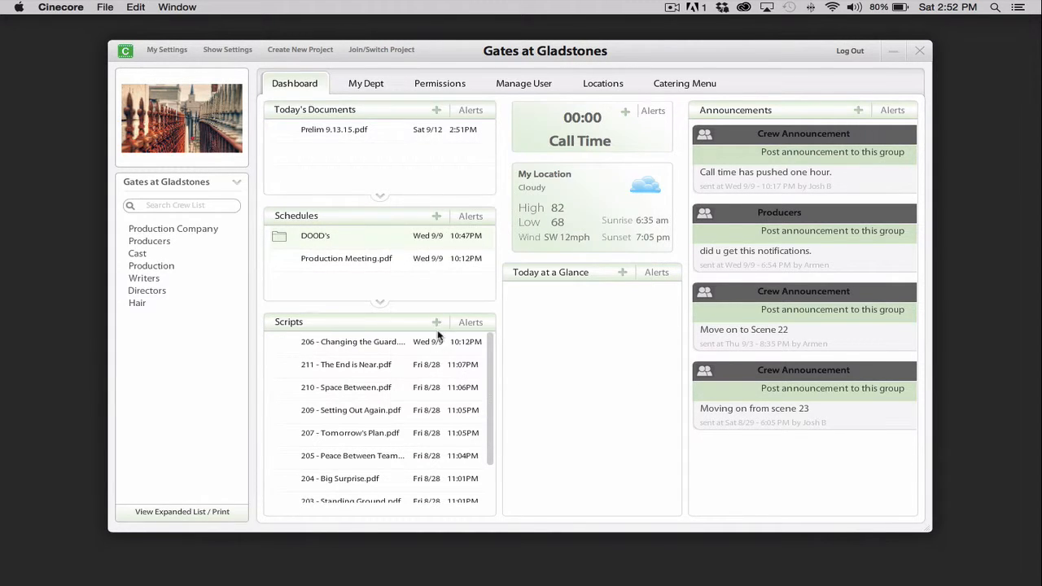
pyautogui.click(438, 220)
pyautogui.click(368, 265)
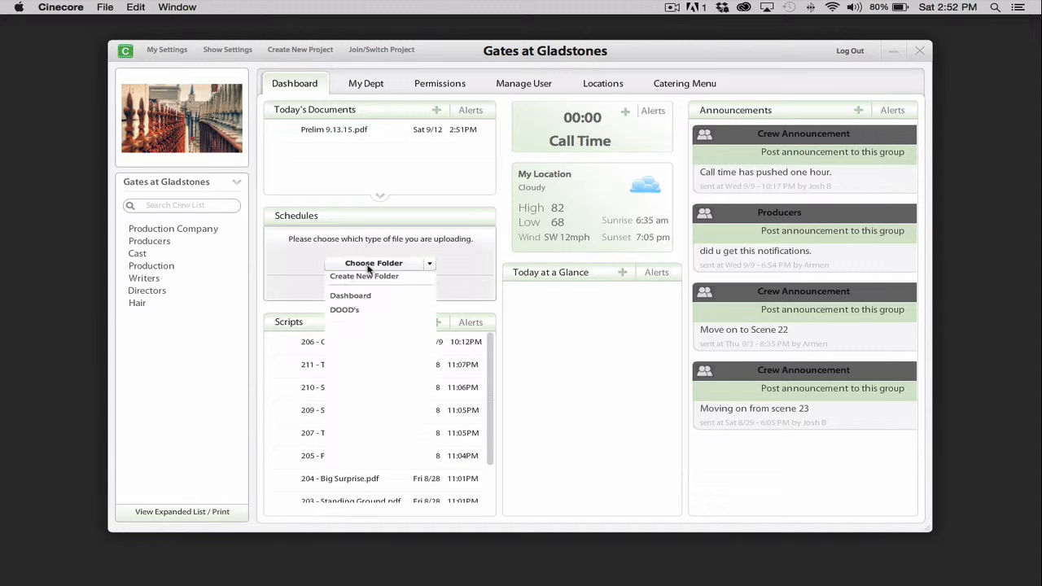
pyautogui.click(356, 310)
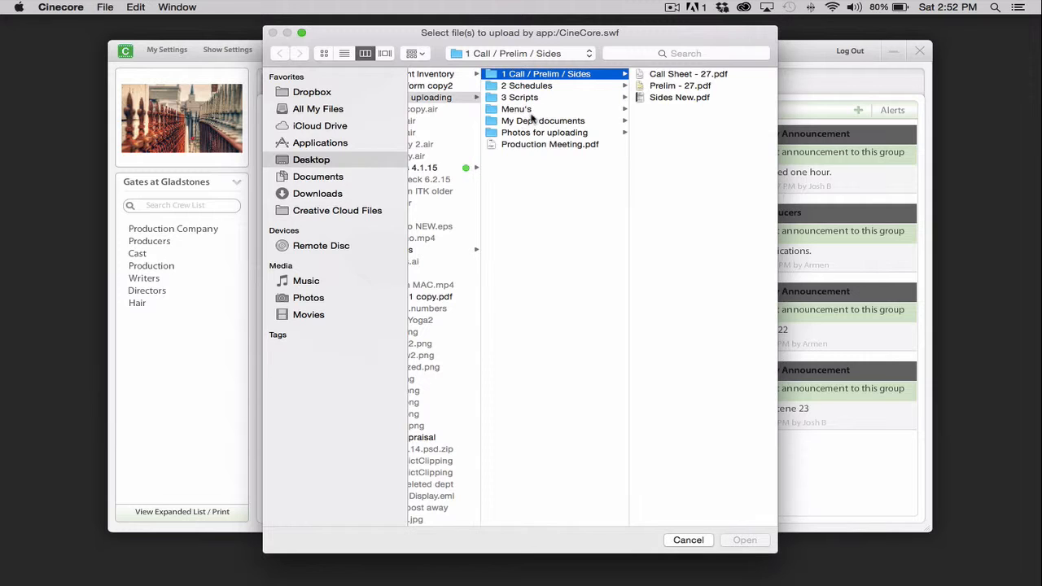
pyautogui.click(580, 86)
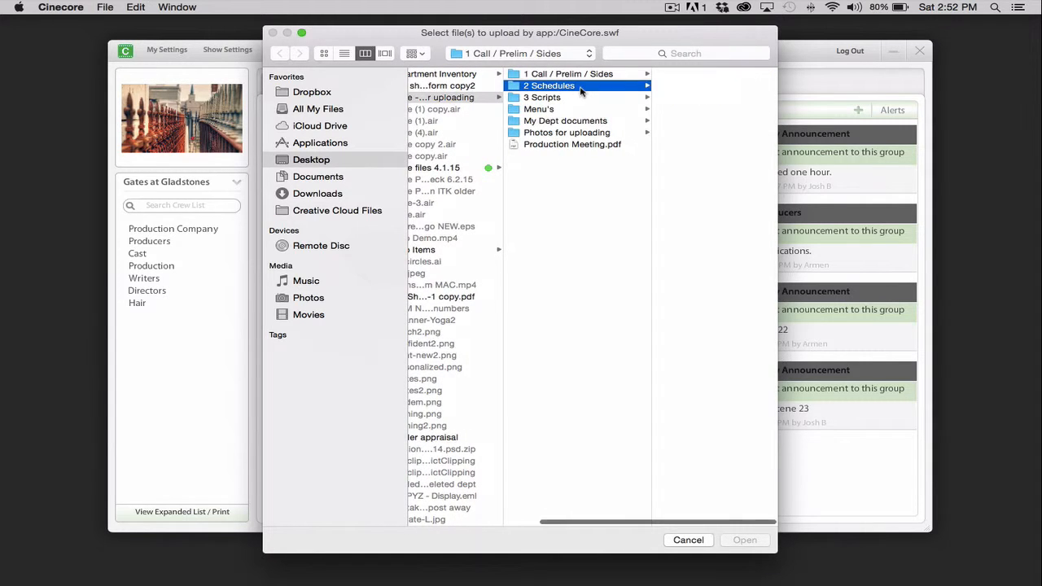
pyautogui.click(704, 88)
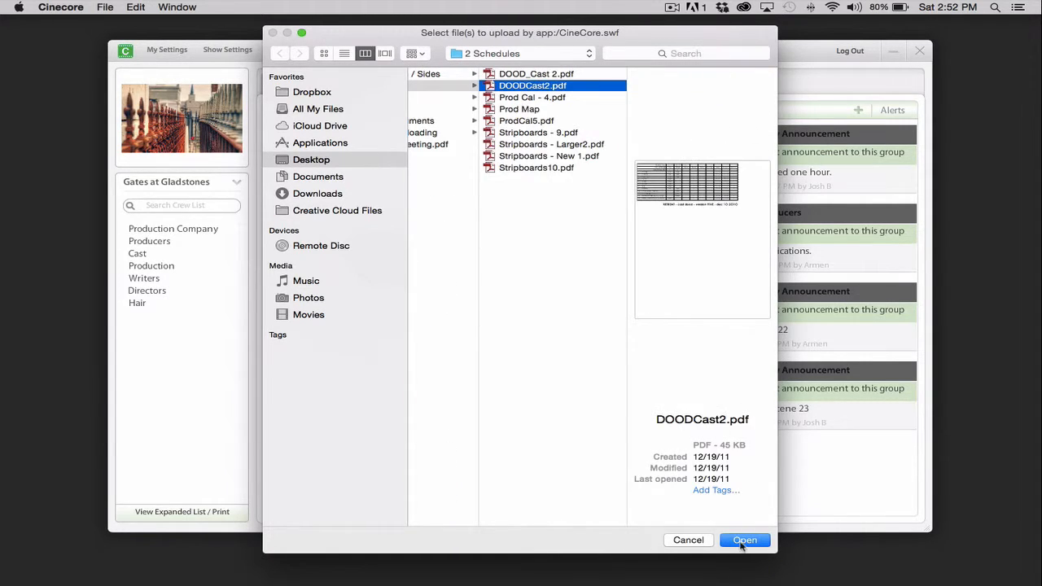
pyautogui.click(744, 541)
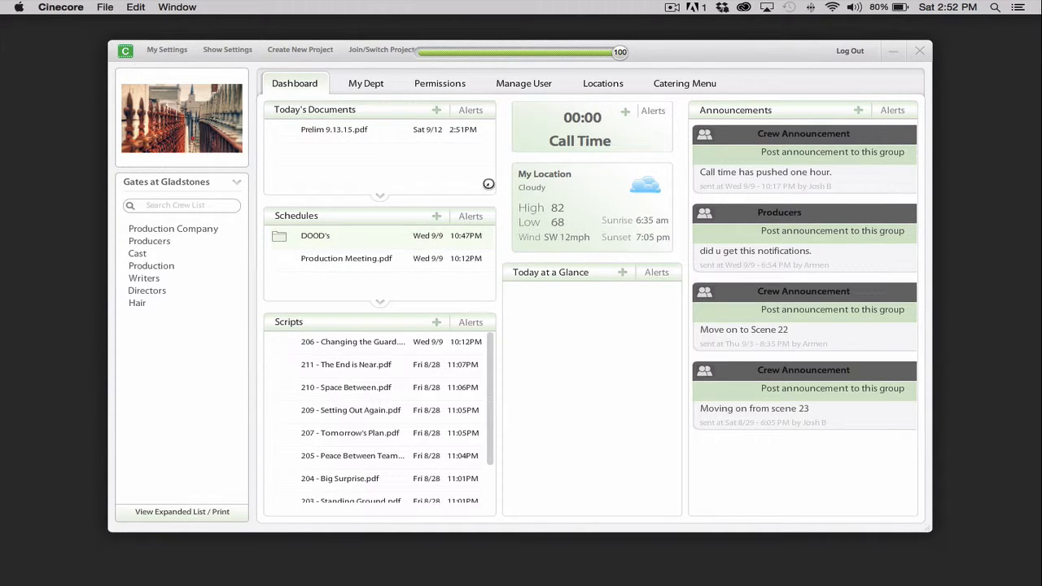
# View the uploaded DOODCast2.pdf in the DOOD's folder, then close the document and the folder
pyautogui.click(276, 239)
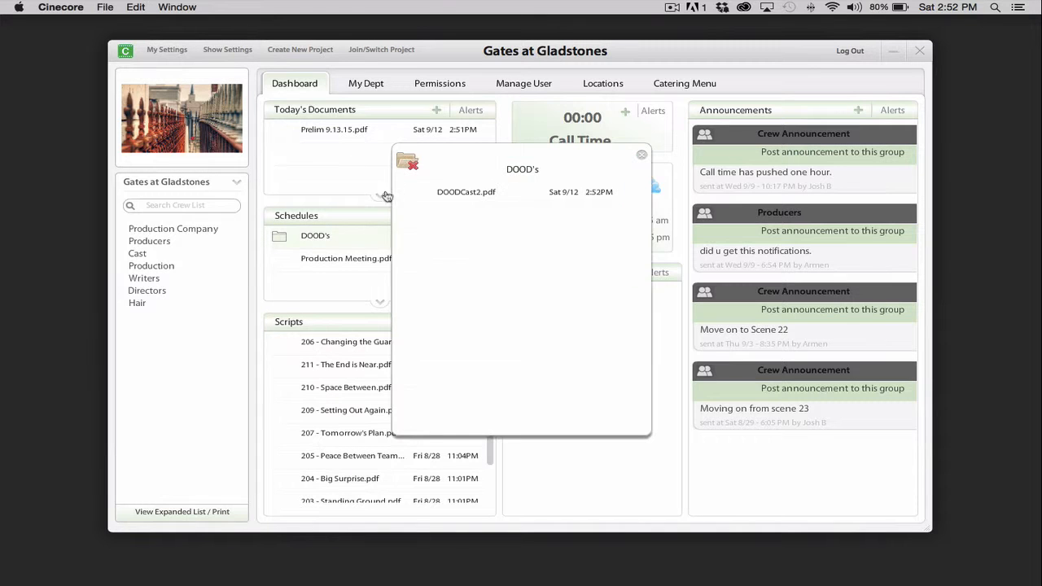
pyautogui.doubleClick(461, 194)
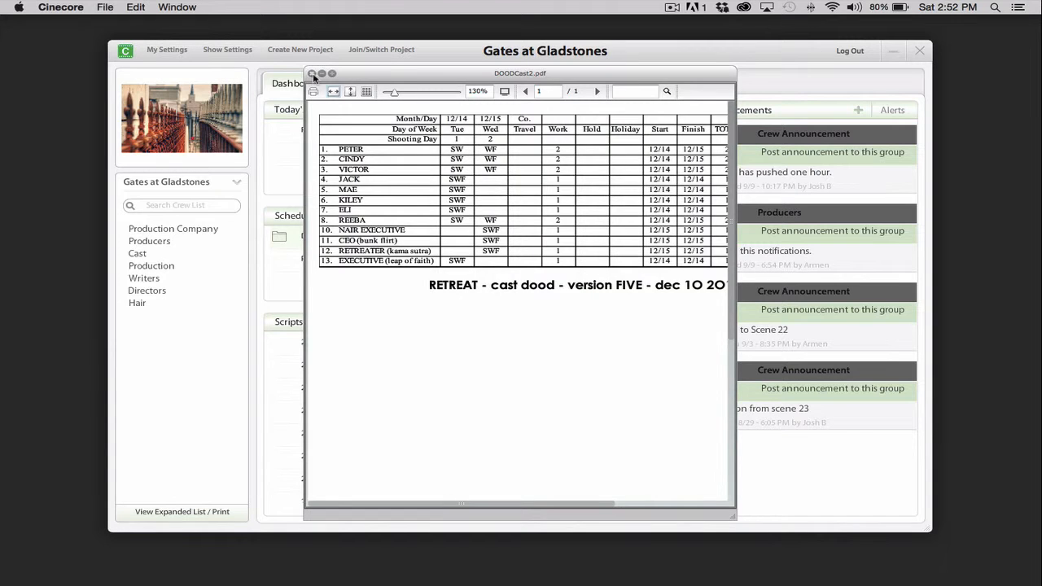
pyautogui.click(312, 74)
pyautogui.click(640, 156)
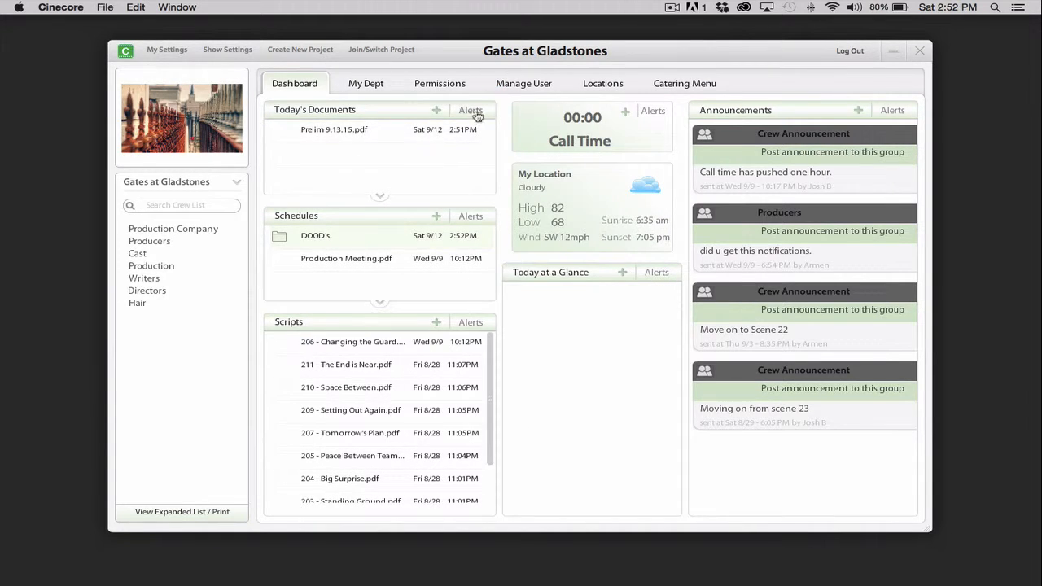
# Turn on text cell phone alerts for new files in Today's Documents, and save the Schedules alert settings
pyautogui.click(473, 112)
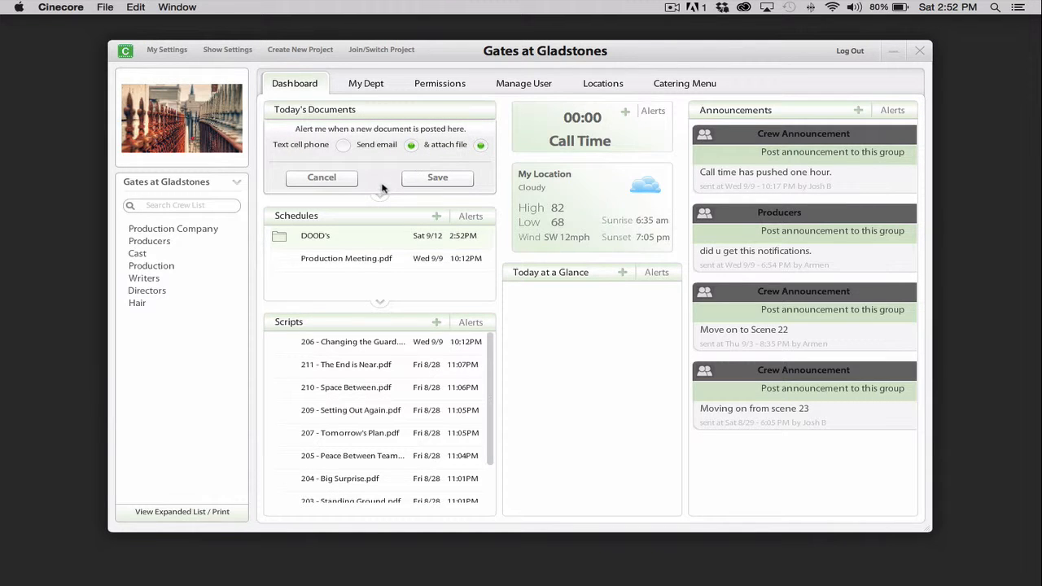
pyautogui.click(437, 177)
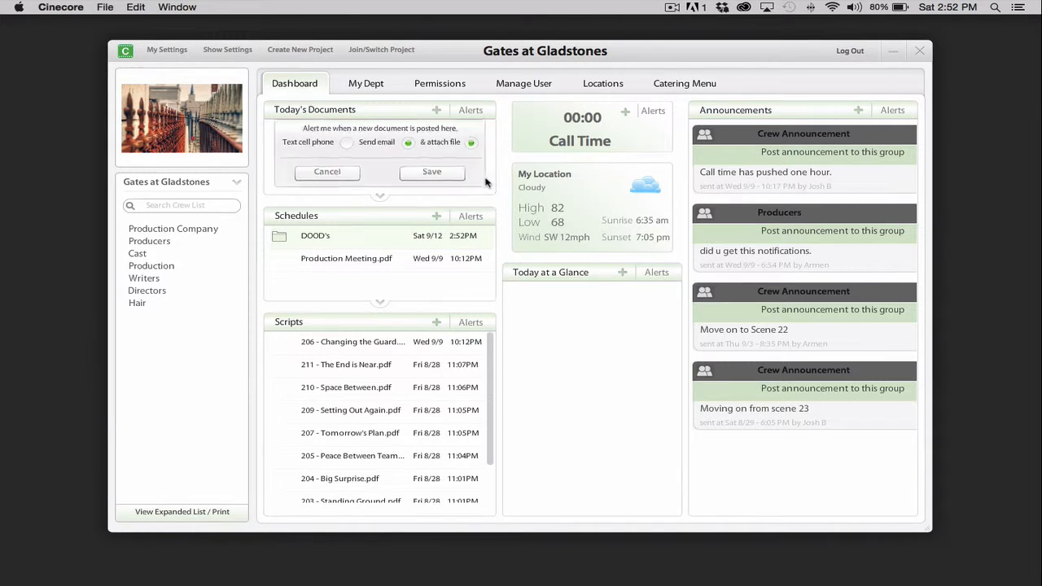
pyautogui.click(469, 111)
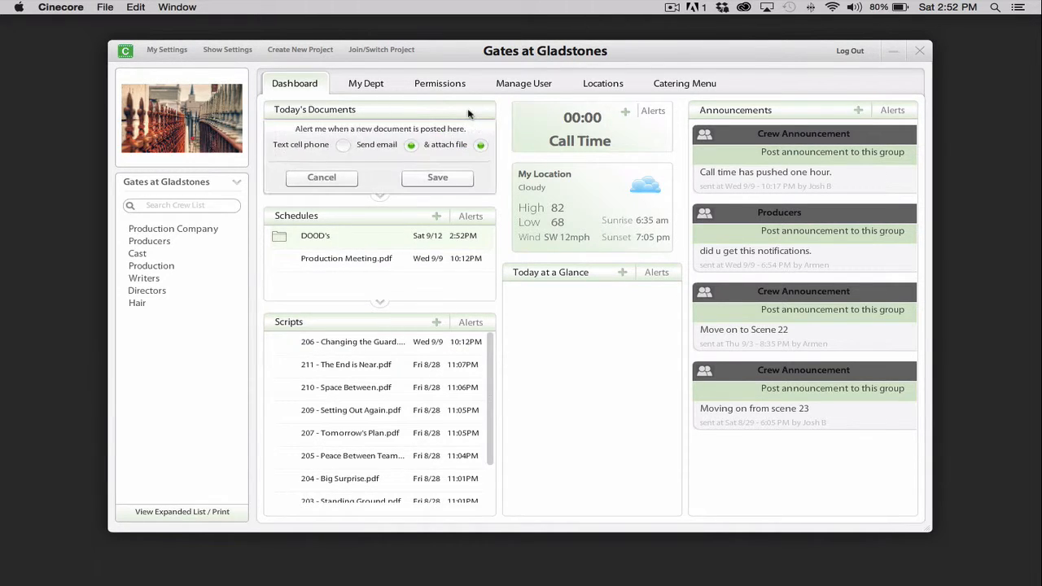
pyautogui.click(344, 146)
pyautogui.click(436, 179)
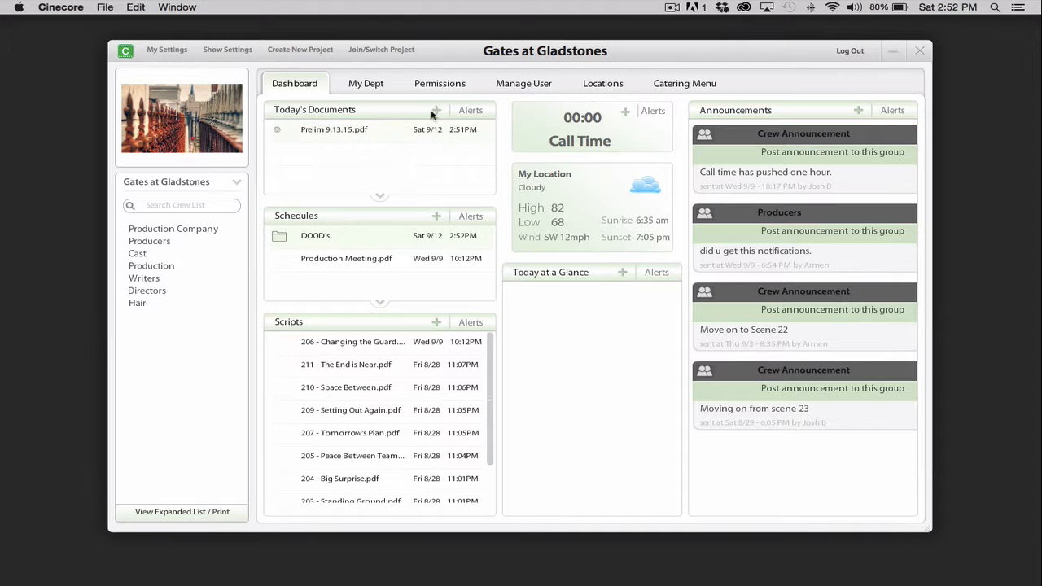
pyautogui.click(472, 219)
pyautogui.click(436, 283)
# View Prelim 9.13.15.pdf from Today's Documents and close it, and save that section's alert settings with text, email and file attachment on
pyautogui.click(461, 127)
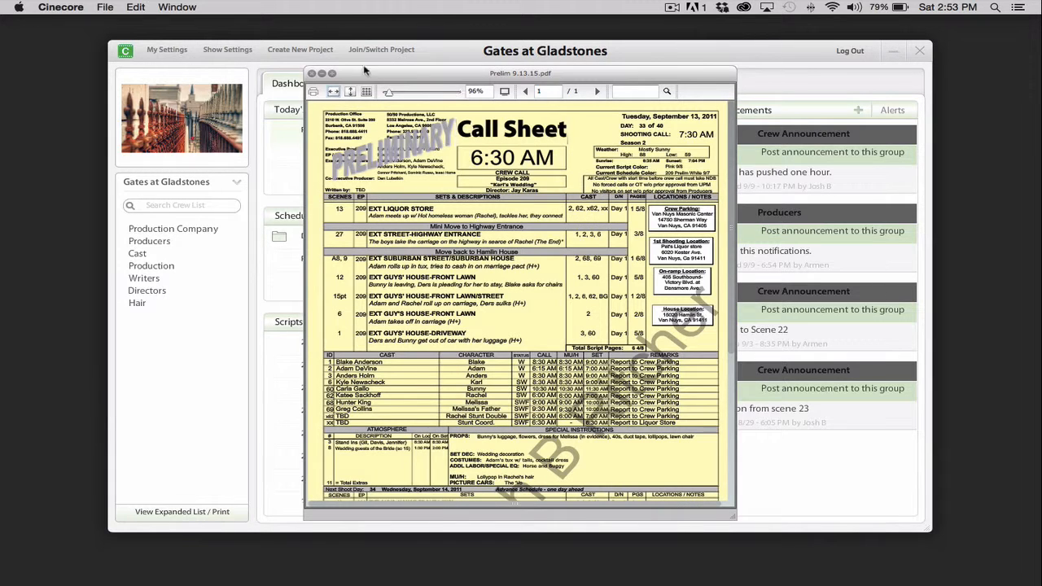
pyautogui.click(312, 74)
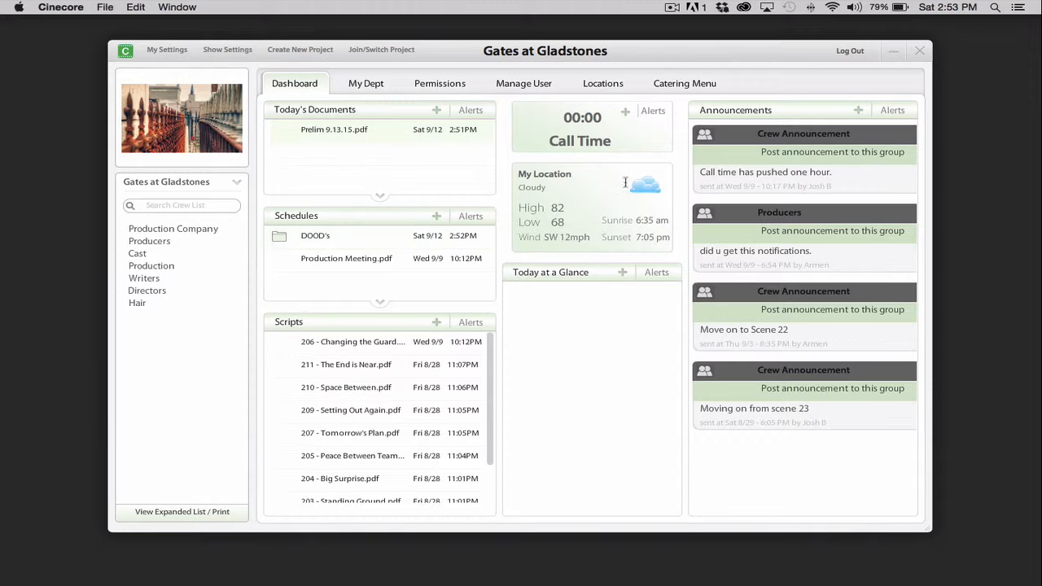
pyautogui.click(471, 111)
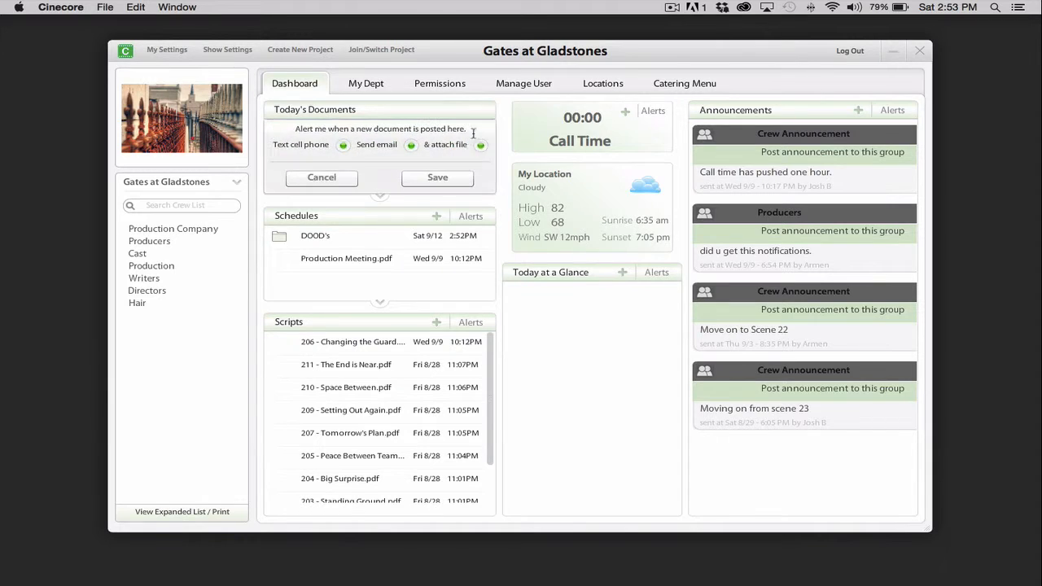
pyautogui.click(440, 177)
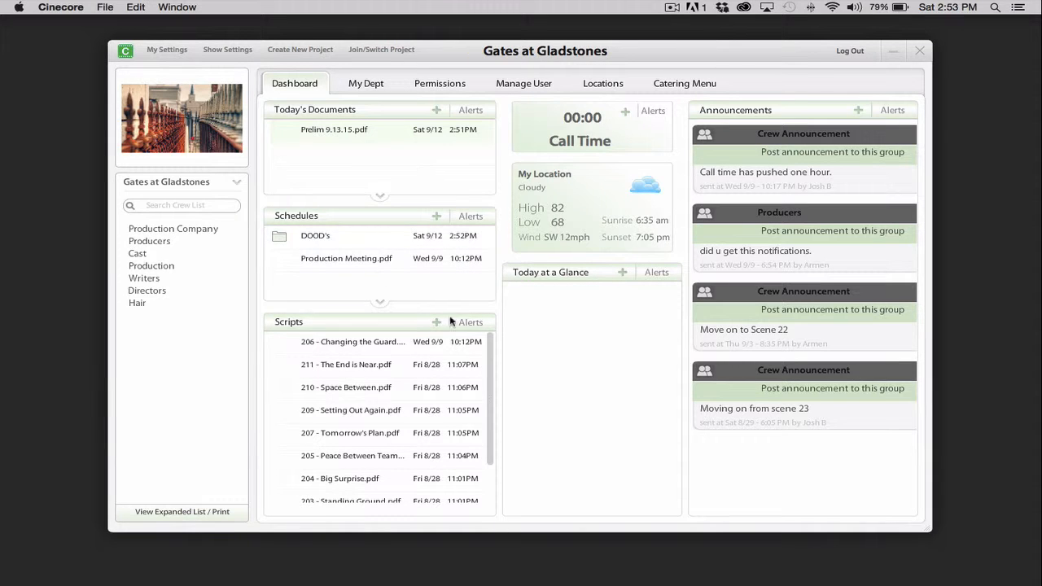
# View the script 210 - Space Between.pdf, look through it as far as the set list on page 4, and close it
pyautogui.doubleClick(405, 387)
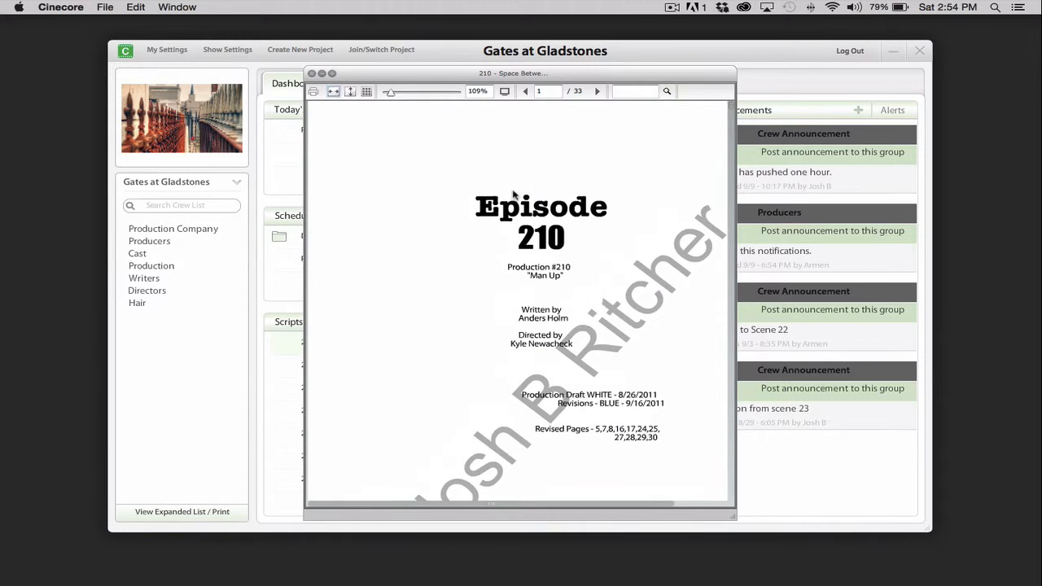
pyautogui.scroll(-20, 521, 195)
pyautogui.scroll(-15, 521, 195)
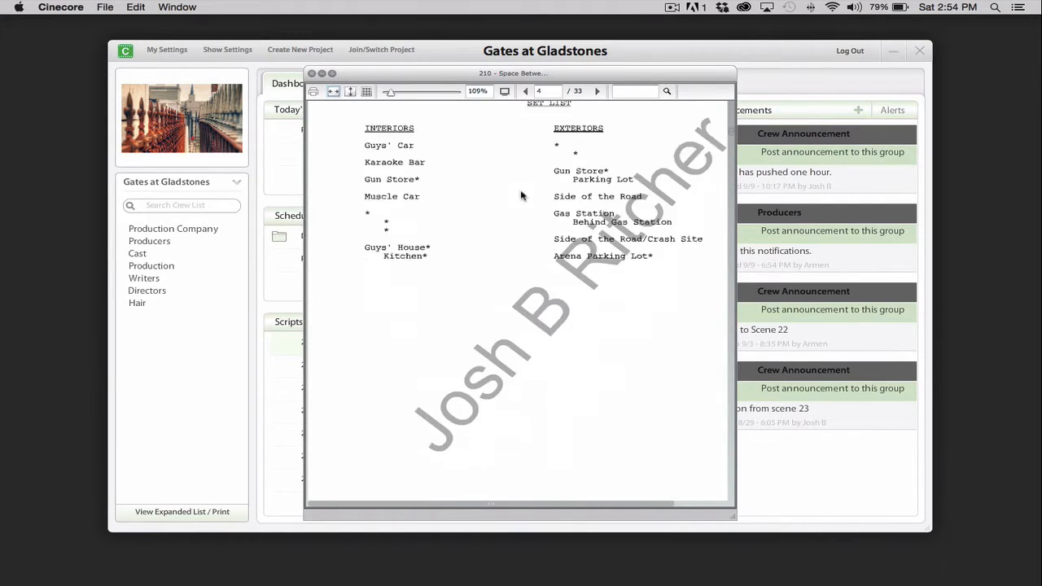
pyautogui.click(312, 74)
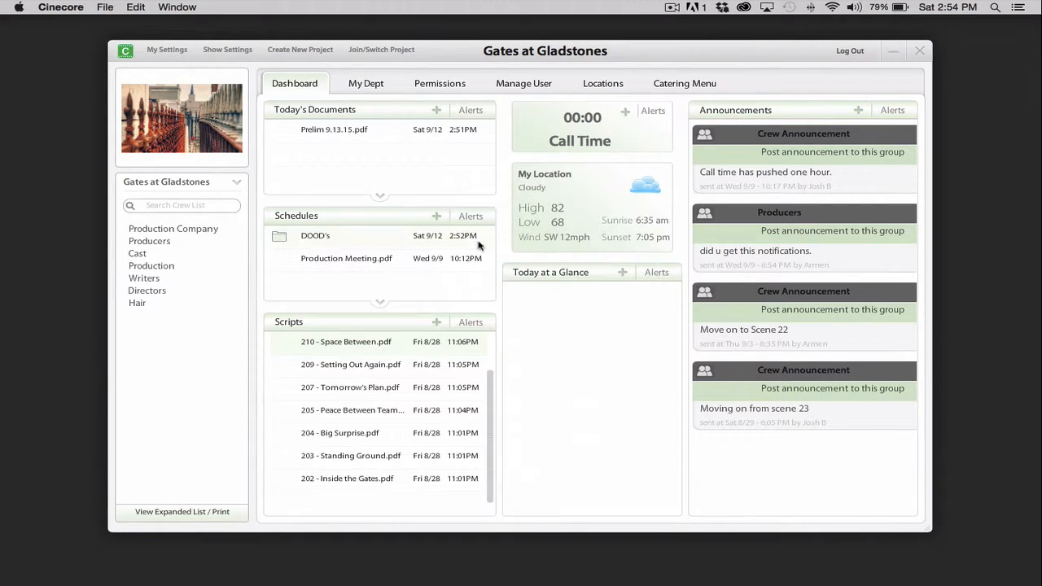
# Post to Today at a Glance: 8:00-Call time, 9:00-Production Meeting, 11:00-Tech Scout, 2:00-Lunch Stage 12, 3:00-Rehearsals Stage 22, 6:00-Audience load in, 6:45-Show, 9:00-Wrap
pyautogui.click(622, 277)
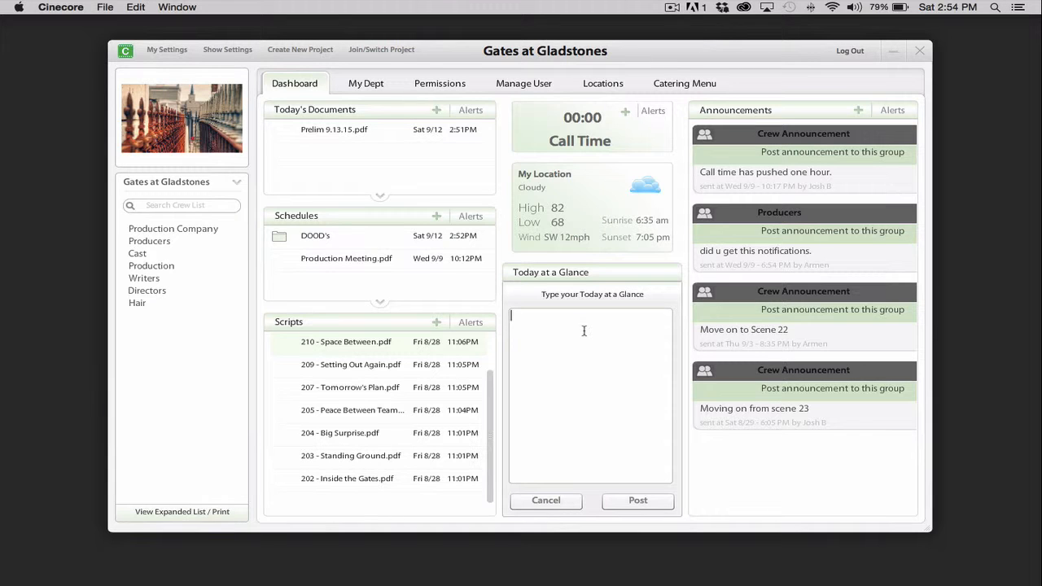
pyautogui.write('8:00 - Call time  9:00 - Production Meeting  11:00 - Tech Scout  2:00 - Lunch Stage 12  3:00 - Rehearsals Stage 22  6:00 - Audience load in  6:45 - Show')
pyautogui.scroll(-1, 644, 338)
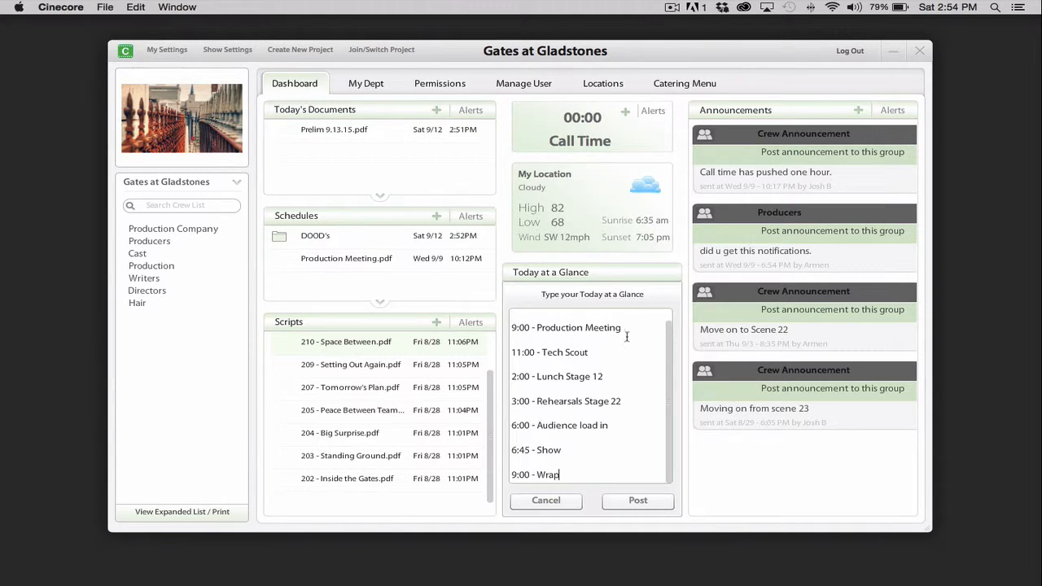
pyautogui.scroll(1, 627, 339)
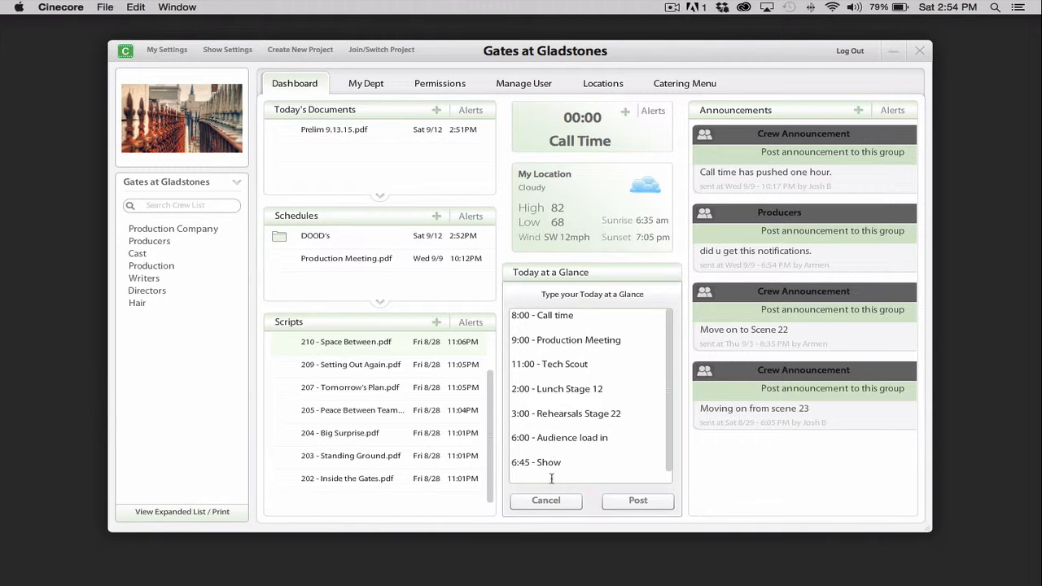
pyautogui.click(649, 500)
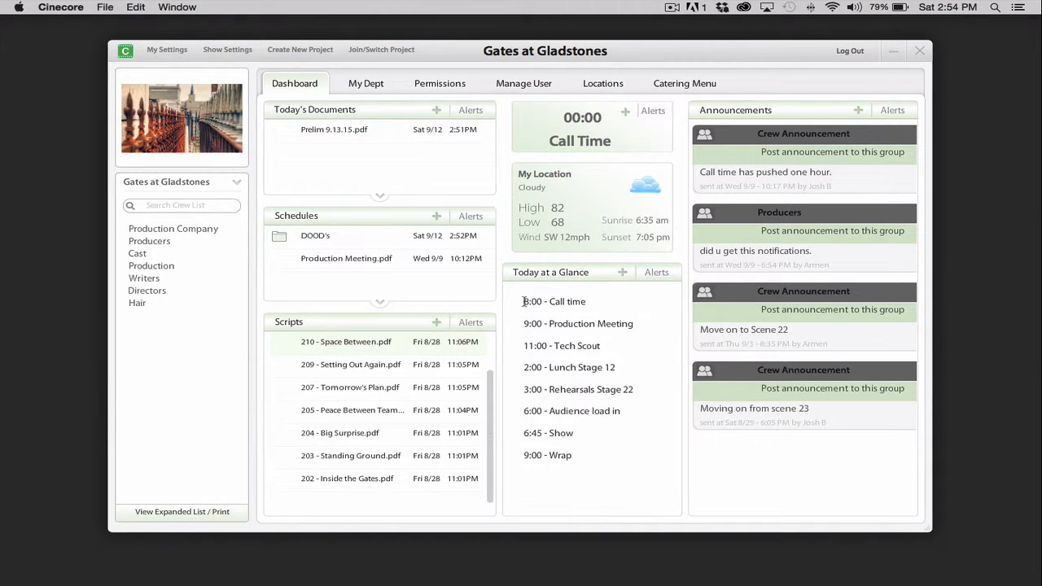
# Highlight the posted schedule text, and save the Today at a Glance alert settings with email alerts on
pyautogui.moveTo(523, 301); pyautogui.dragTo(594, 463)
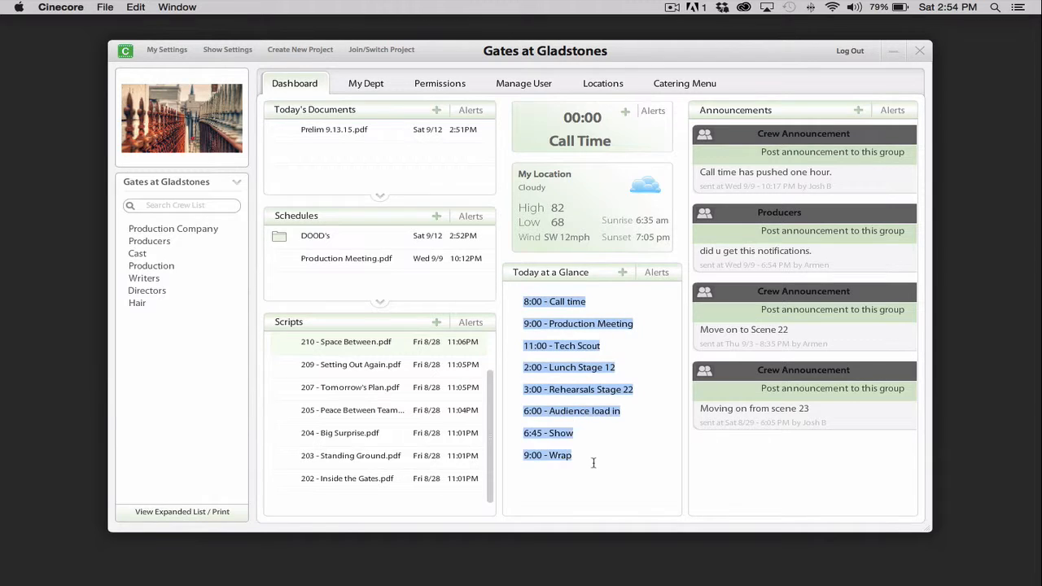
pyautogui.click(657, 272)
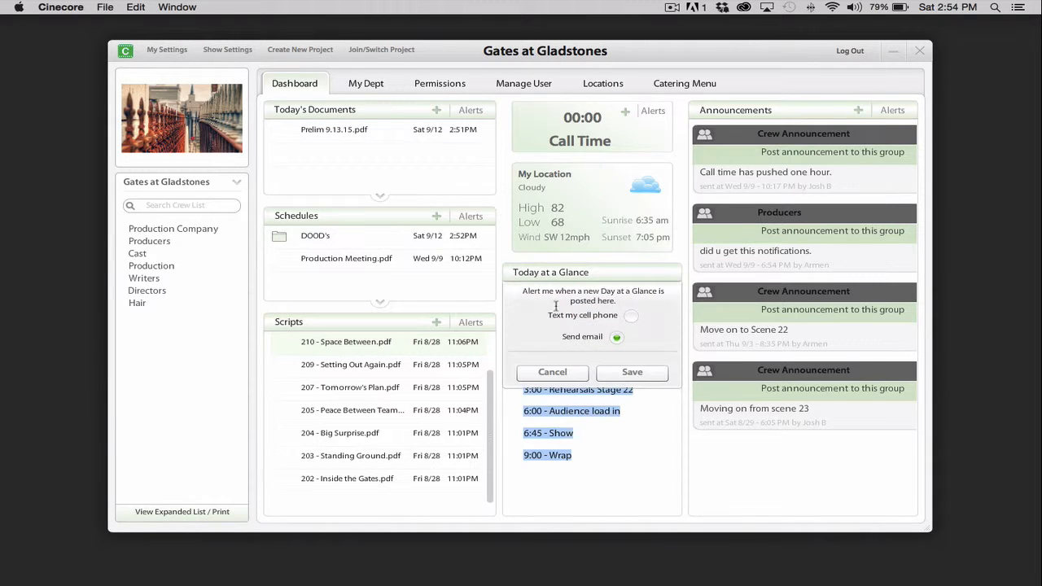
pyautogui.click(626, 374)
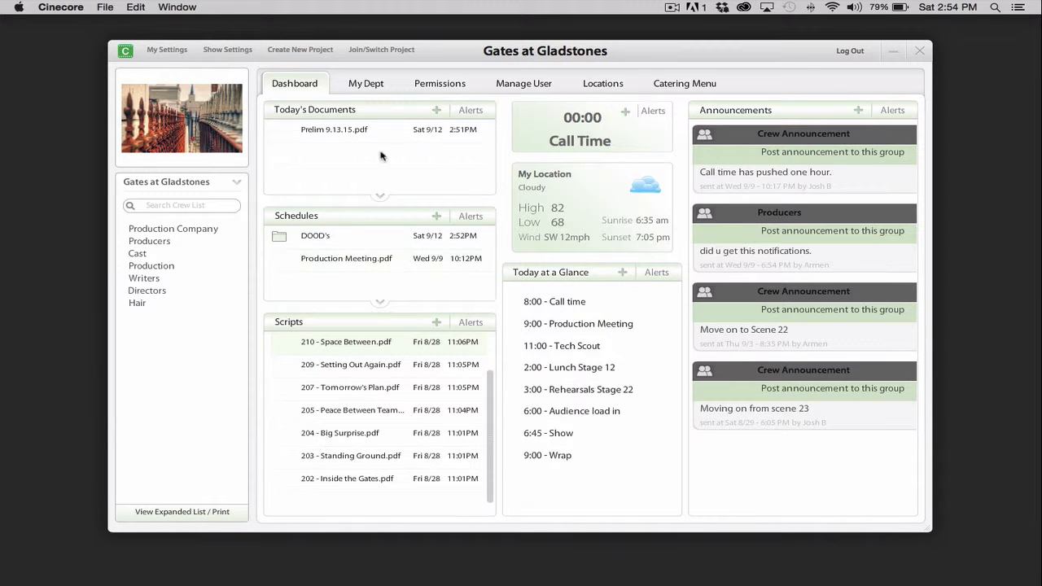
# Set the call time to 5:00 PM on September 12, 2015, and save and post it
pyautogui.click(626, 112)
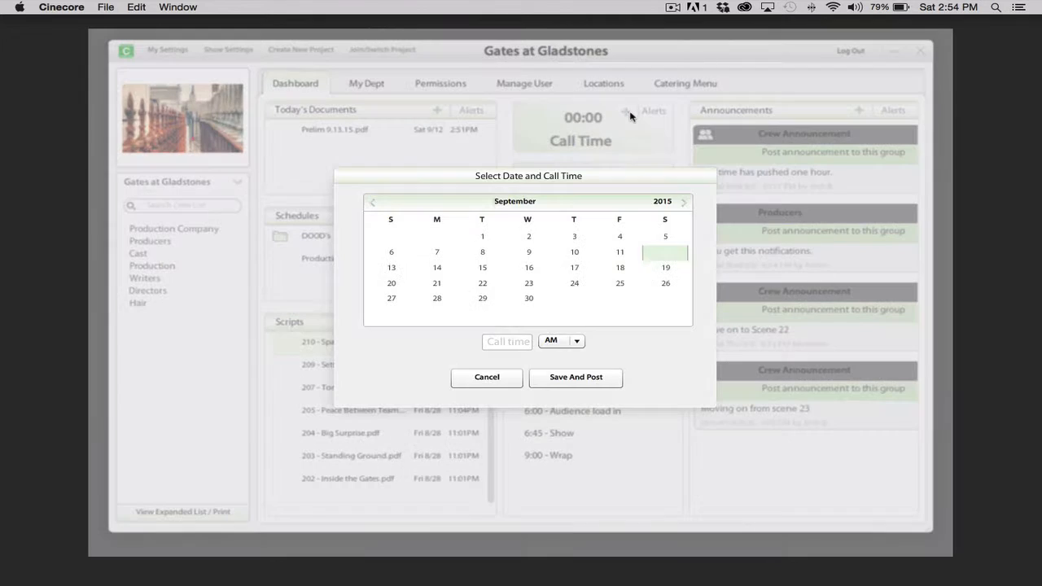
pyautogui.click(667, 255)
pyautogui.click(507, 347)
pyautogui.write('5:00')
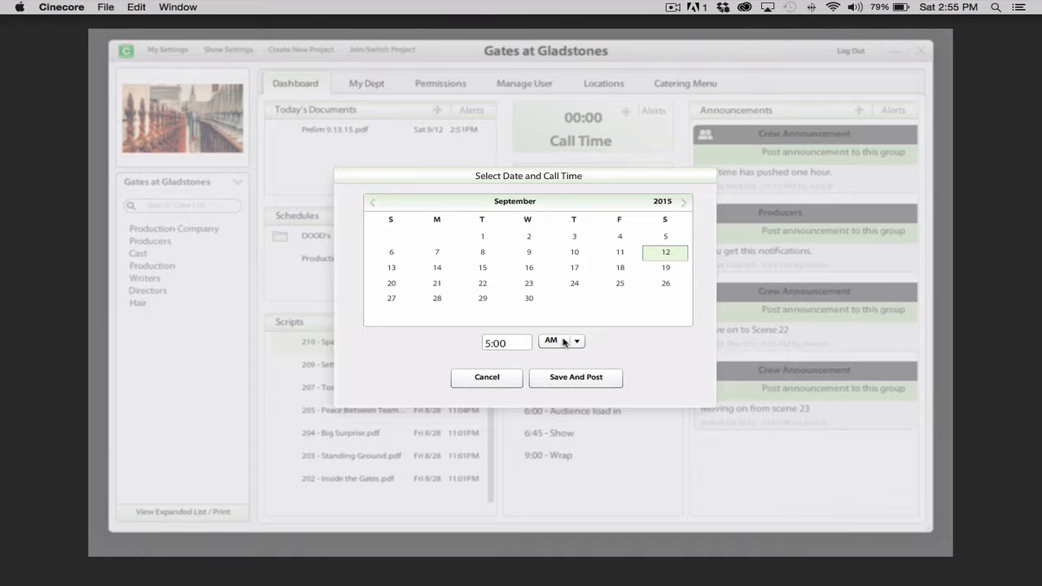
pyautogui.click(570, 341)
pyautogui.click(568, 361)
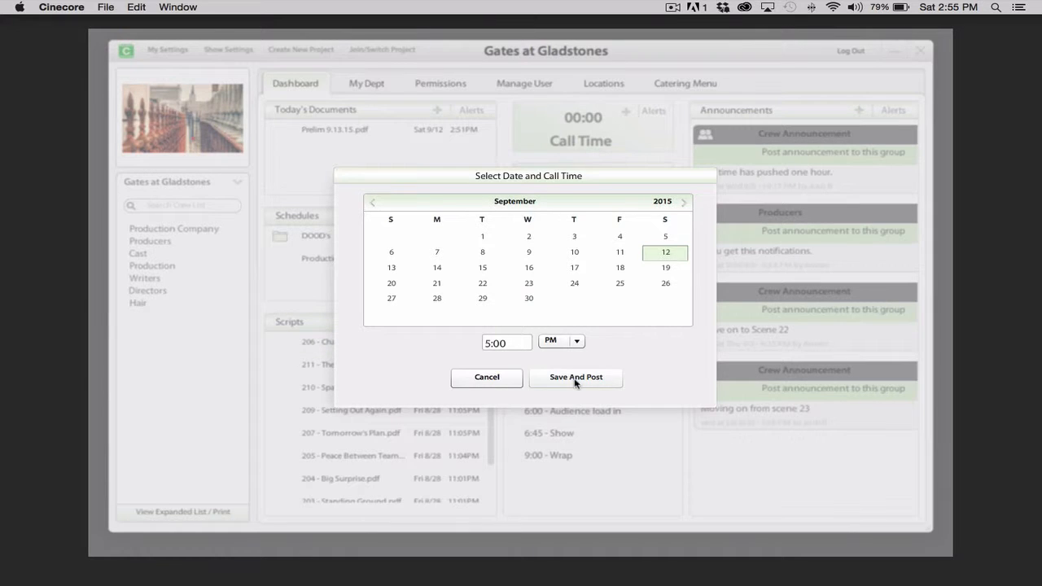
pyautogui.click(576, 378)
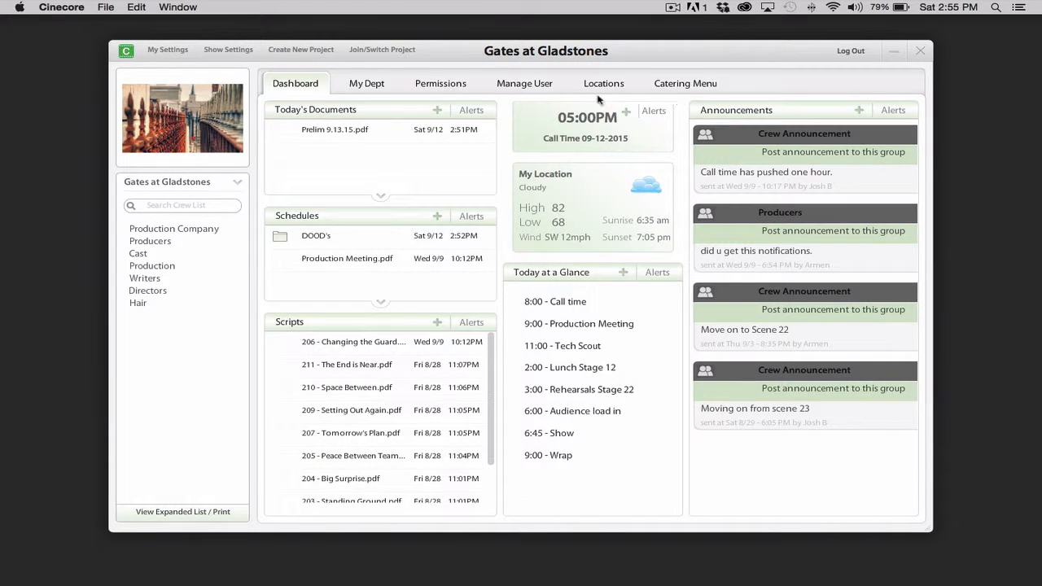
# Check the call time alert options without saving, and look over the Locations page before returning to the Dashboard
pyautogui.click(654, 111)
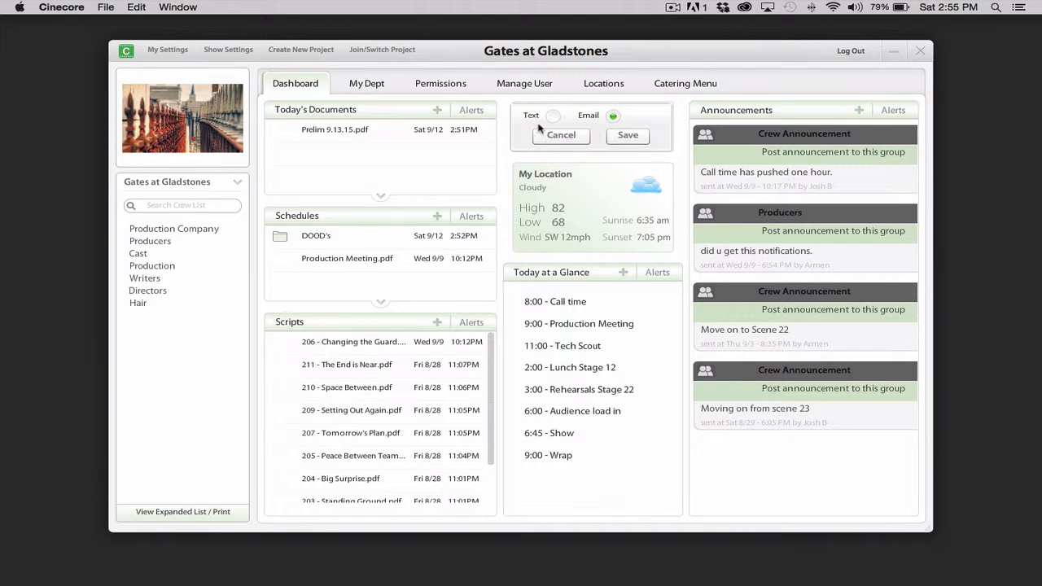
pyautogui.click(561, 135)
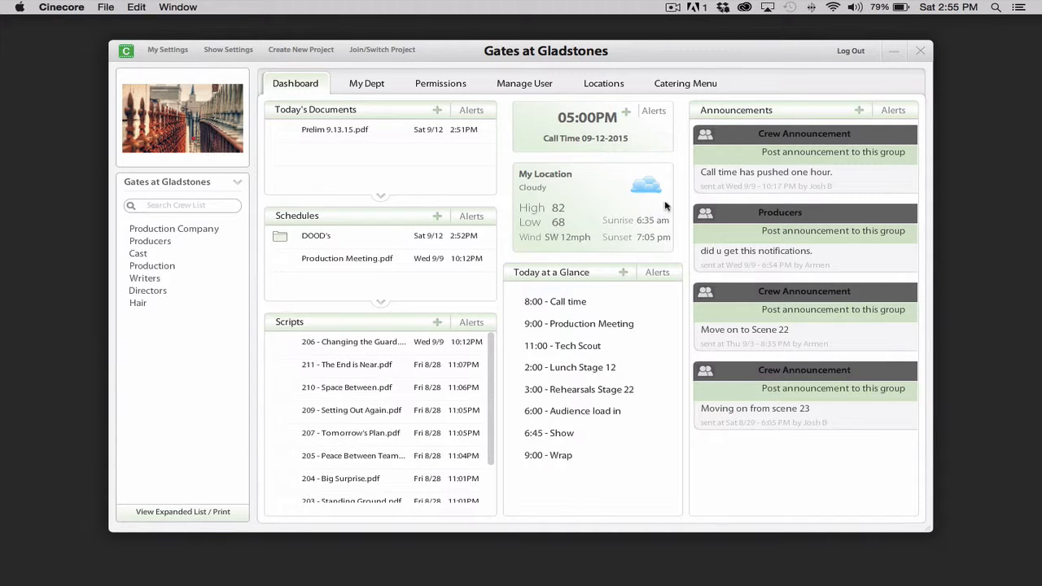
pyautogui.click(613, 90)
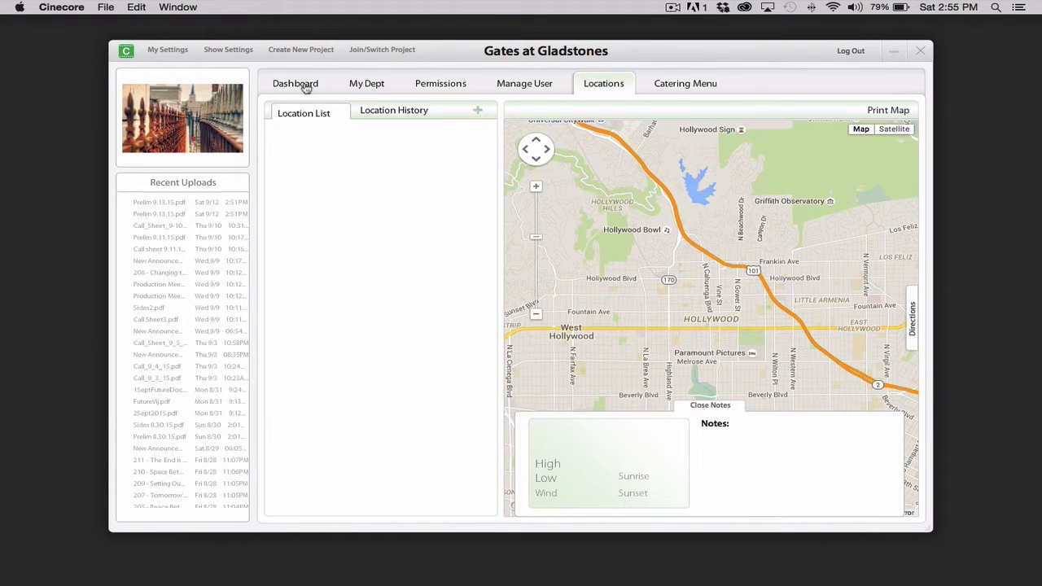
pyautogui.click(307, 86)
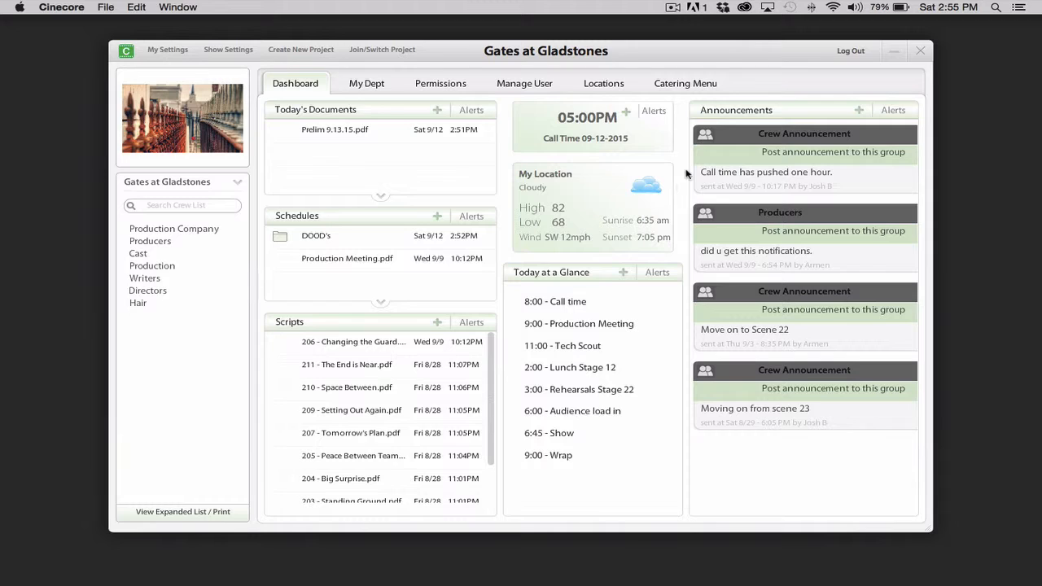
# Post the announcement "Call time today has been pushed to 5:00pm" to all project users with Production Meeting.pdf attached
pyautogui.click(860, 113)
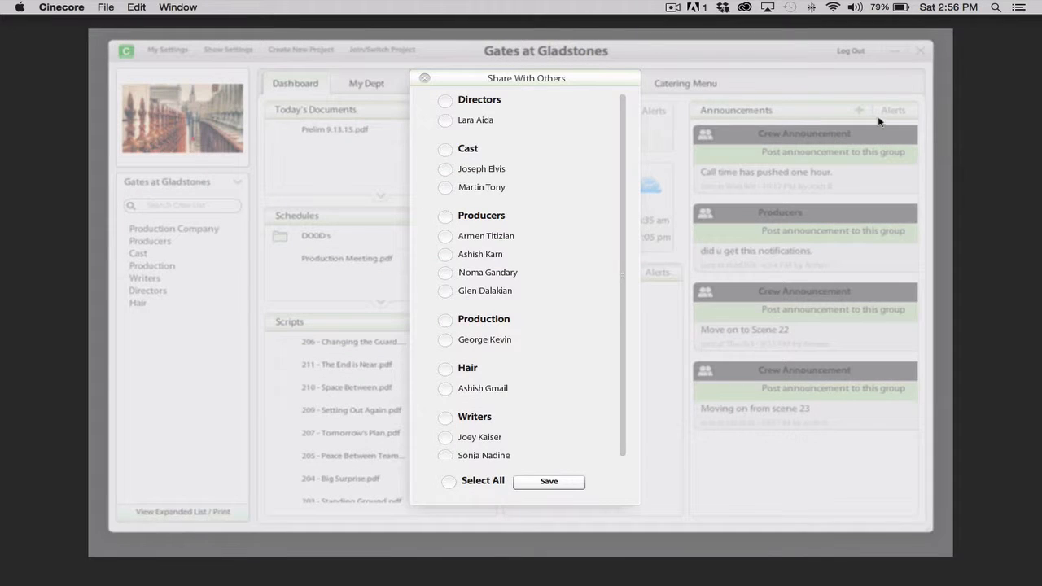
pyautogui.click(449, 482)
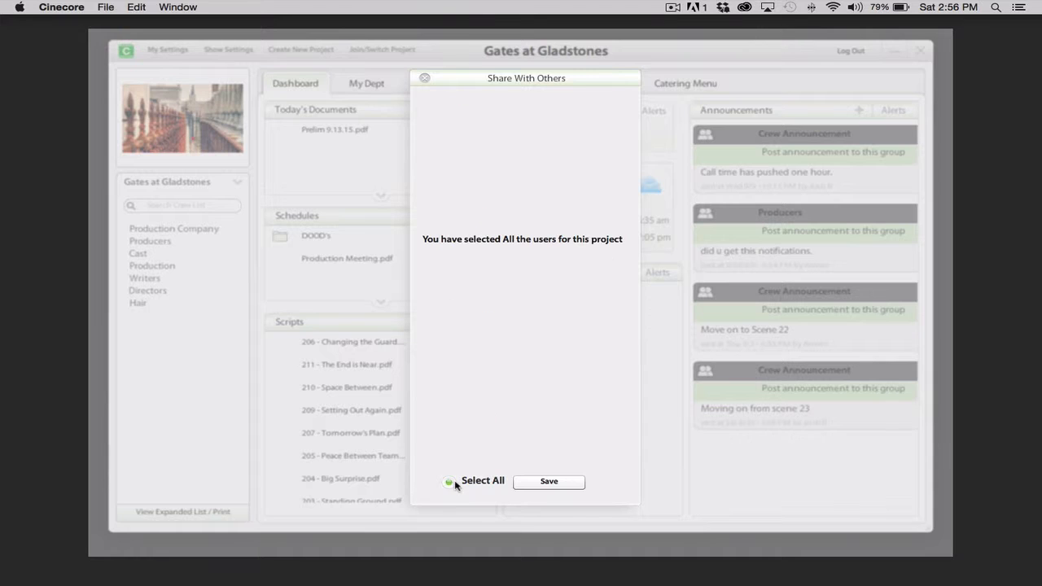
pyautogui.click(549, 482)
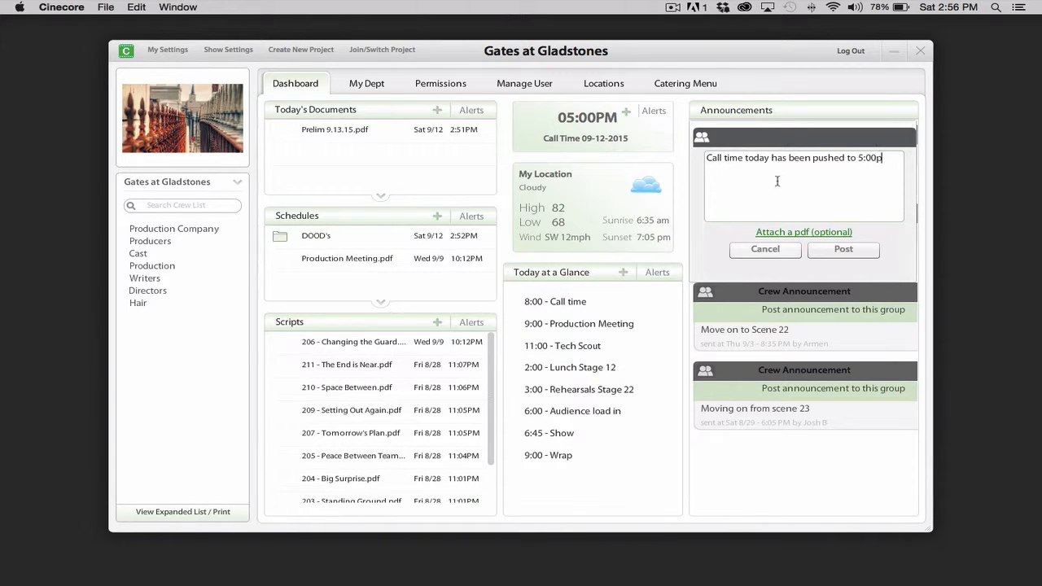
pyautogui.click(806, 232)
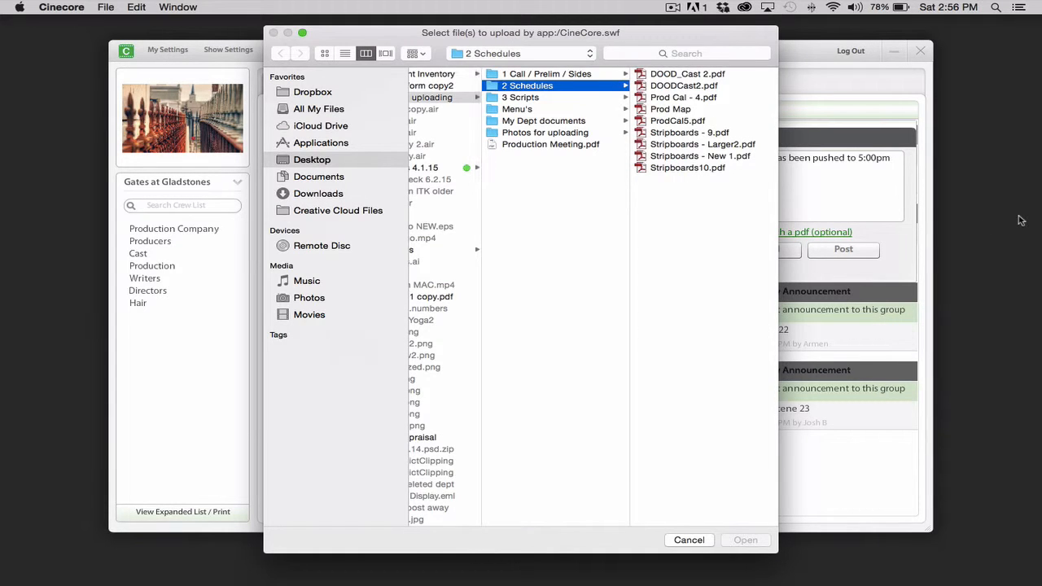
pyautogui.click(535, 144)
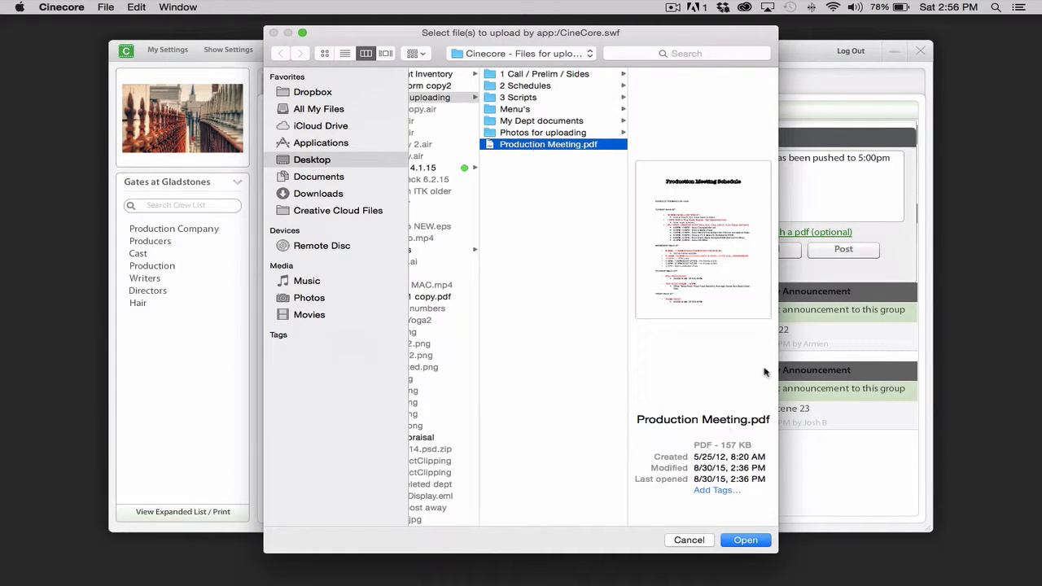
pyautogui.click(743, 540)
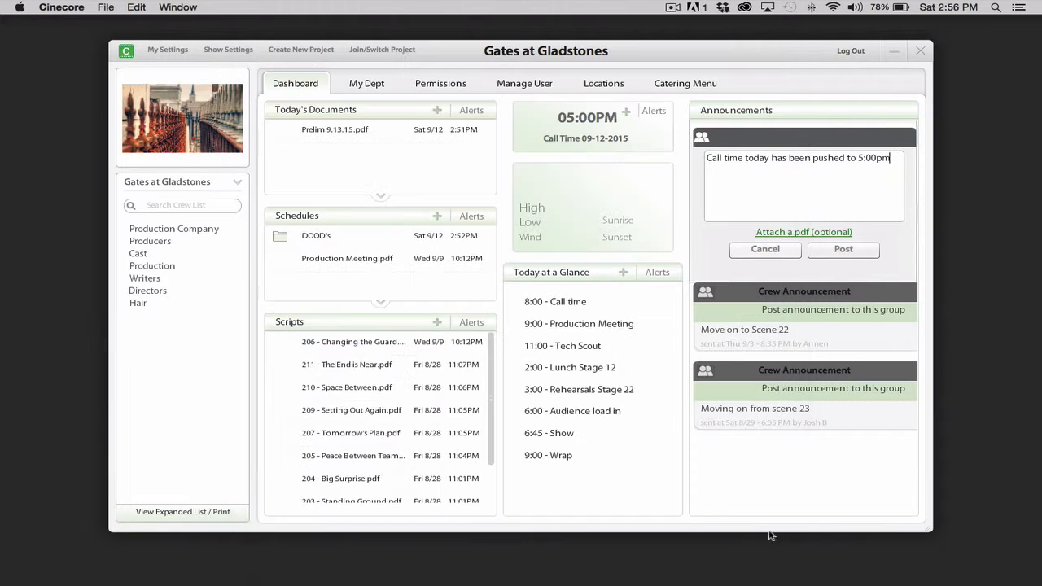
pyautogui.click(843, 251)
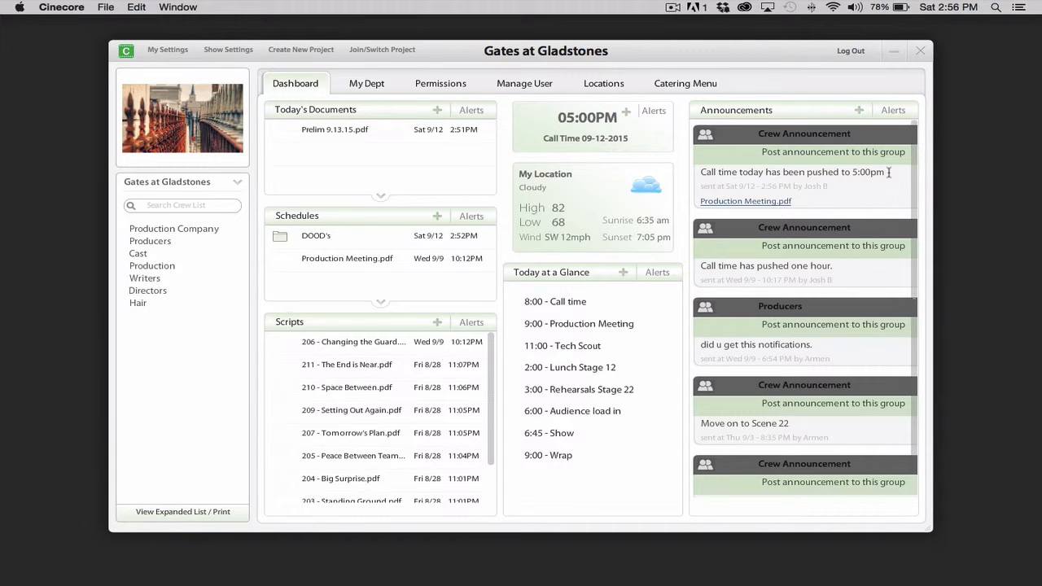
# Highlight the new announcement's message, and turn on and save text cell phone alerts for new announcements
pyautogui.moveTo(885, 172); pyautogui.dragTo(701, 172)
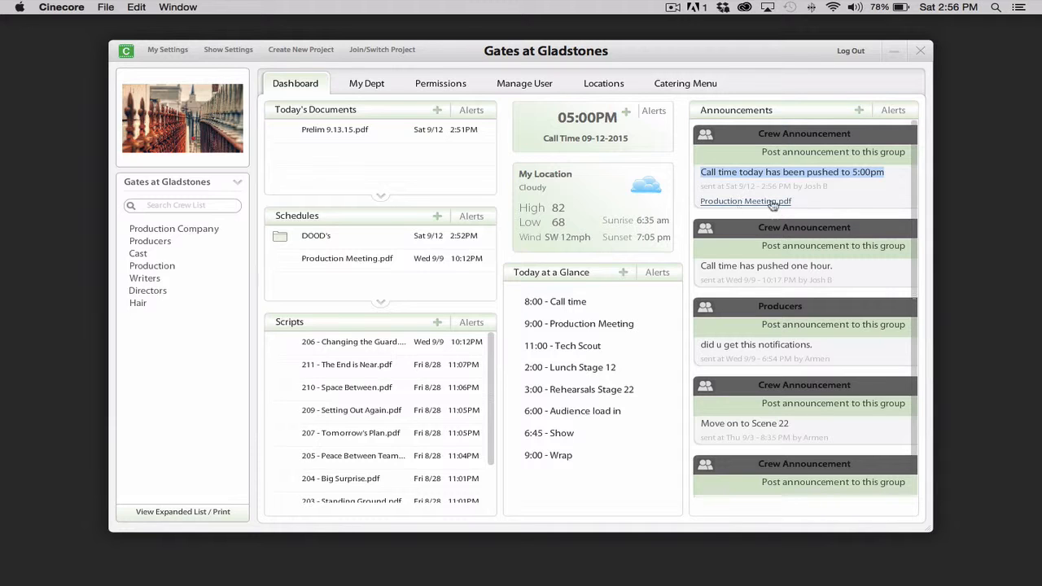
pyautogui.click(893, 110)
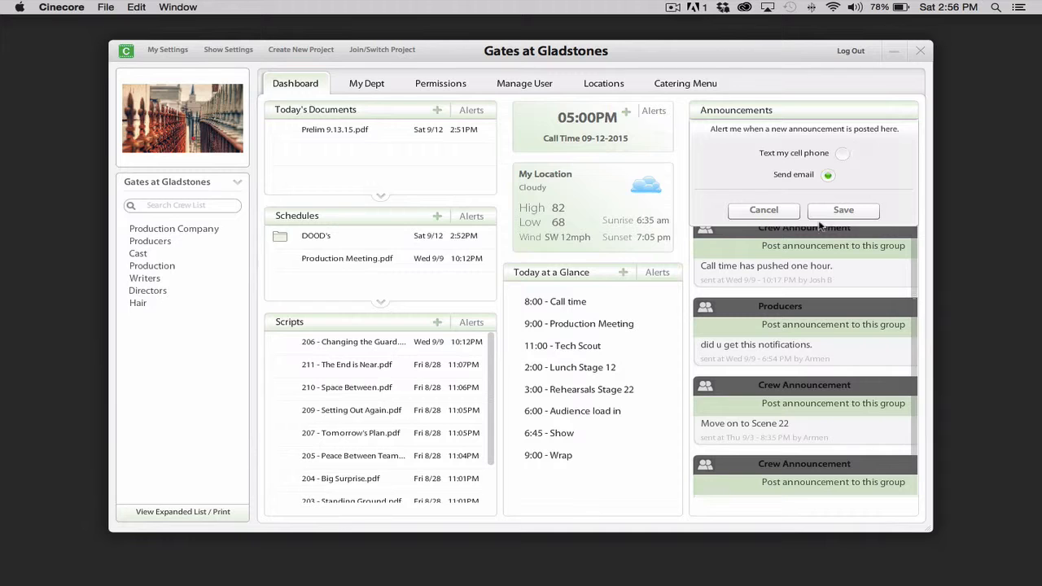
pyautogui.click(842, 153)
pyautogui.click(831, 212)
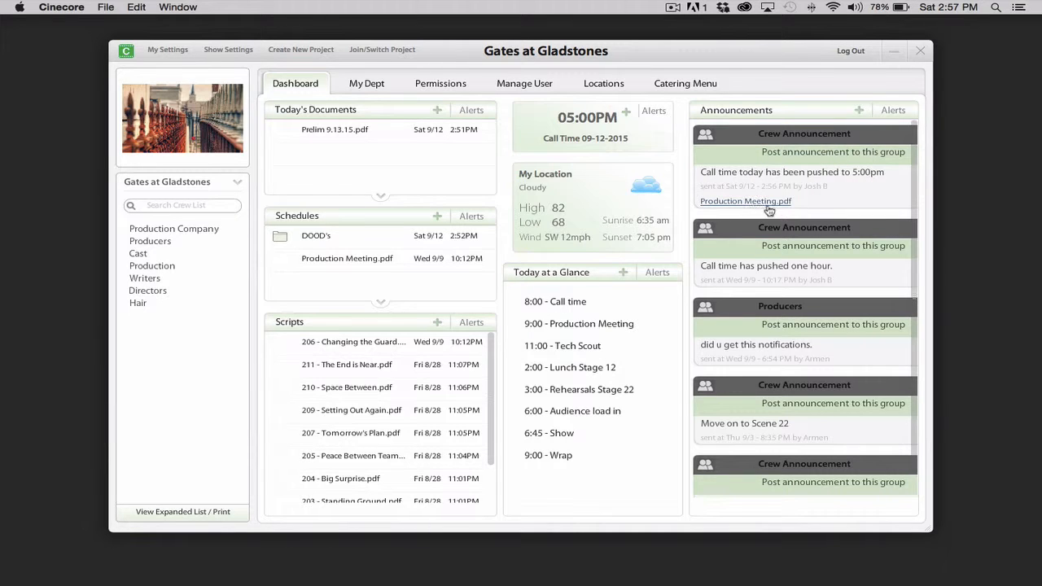
# View the Production Meeting.pdf attached to the newest crew announcement, and close it
pyautogui.click(787, 203)
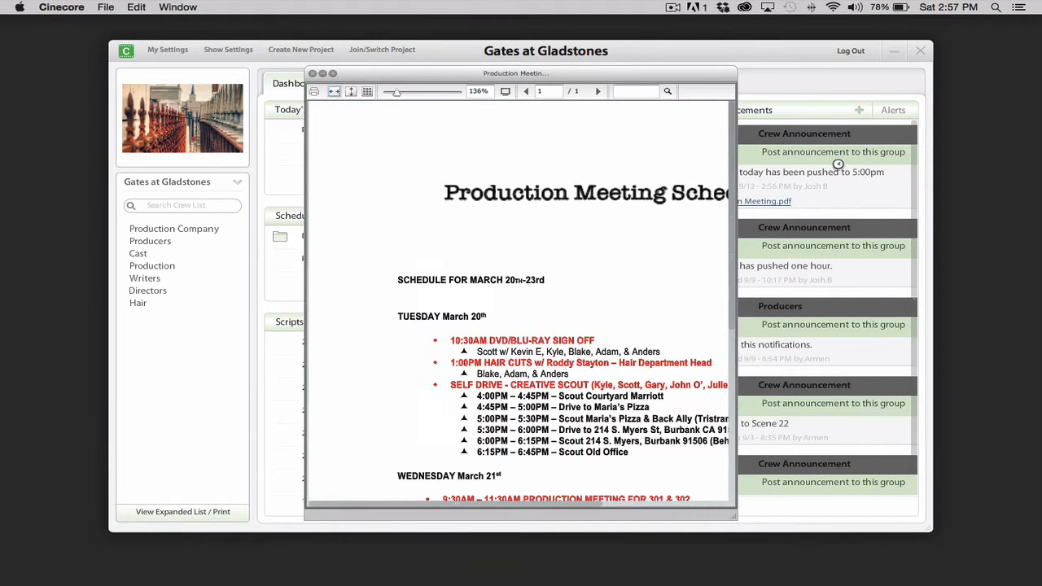
pyautogui.click(312, 73)
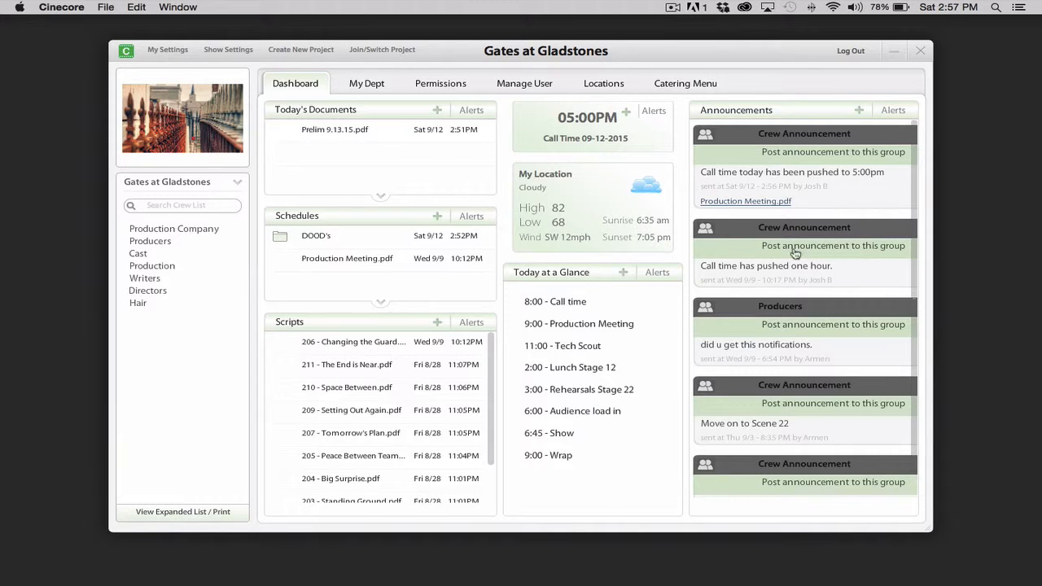
# Post the announcement "chech your file share , new doc posted" to the Producers group, and look through the announcements list
pyautogui.click(796, 325)
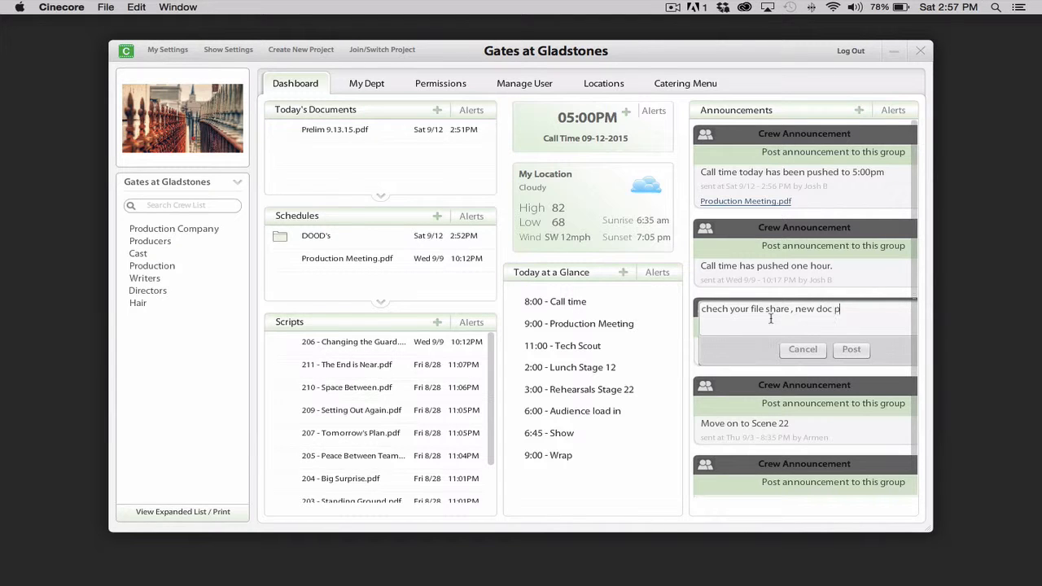
pyautogui.click(851, 350)
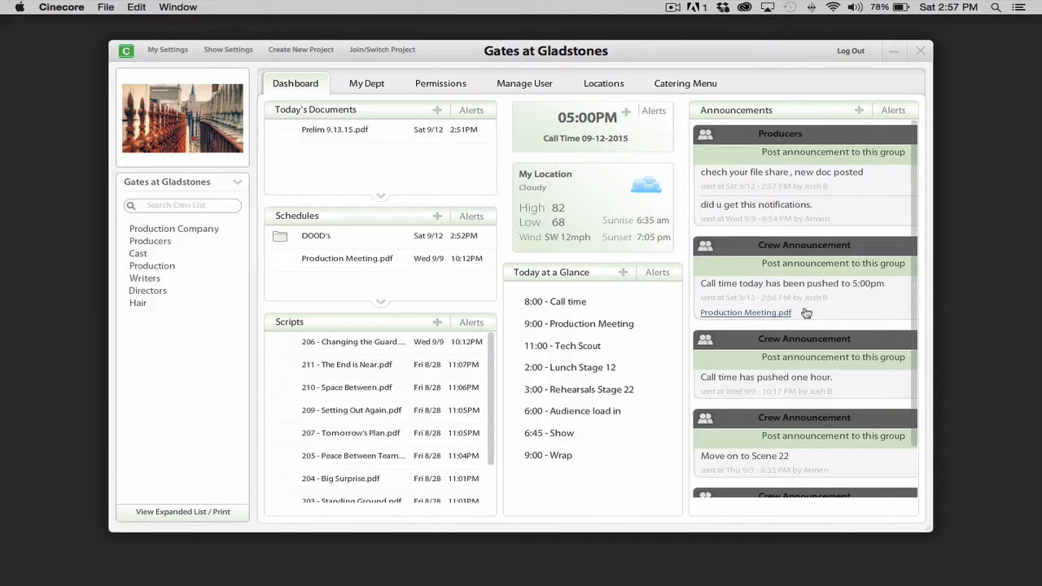
pyautogui.scroll(-1, 697, 362)
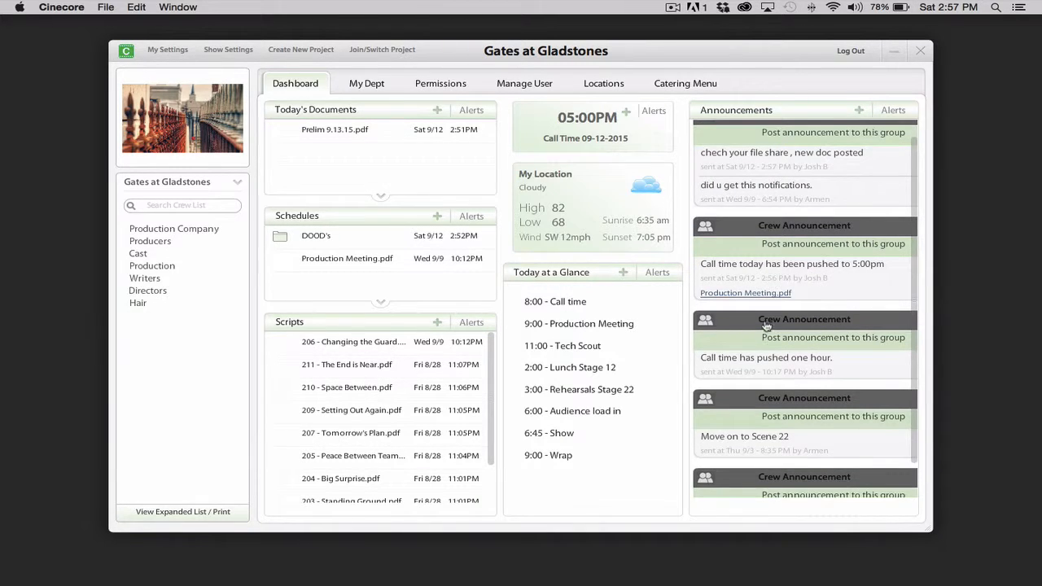
pyautogui.scroll(-2, 766, 326)
pyautogui.scroll(3, 767, 321)
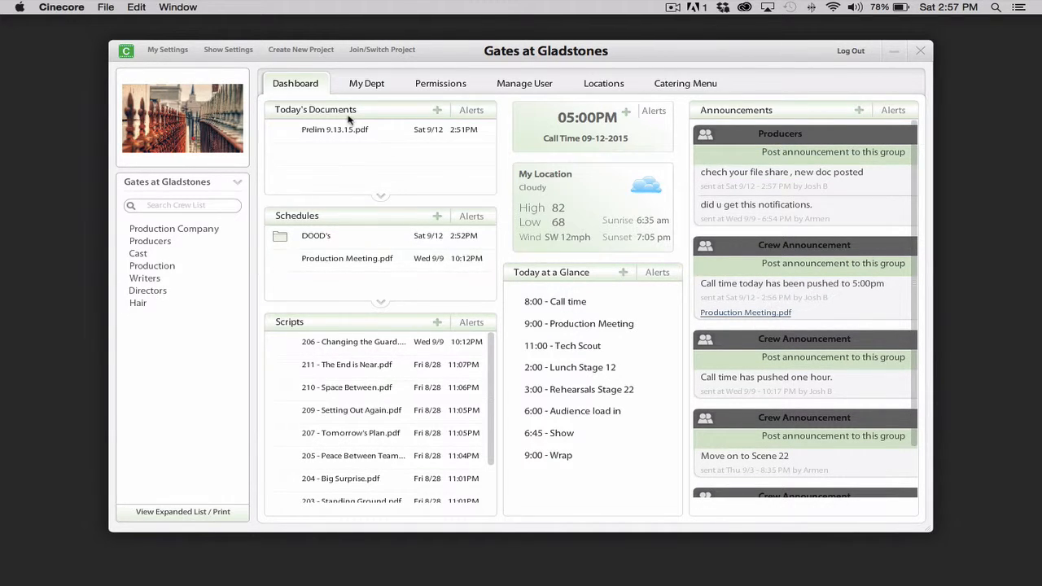
# Look over the personal settings, try the e-mail visibility option, and close the settings without saving
pyautogui.click(173, 49)
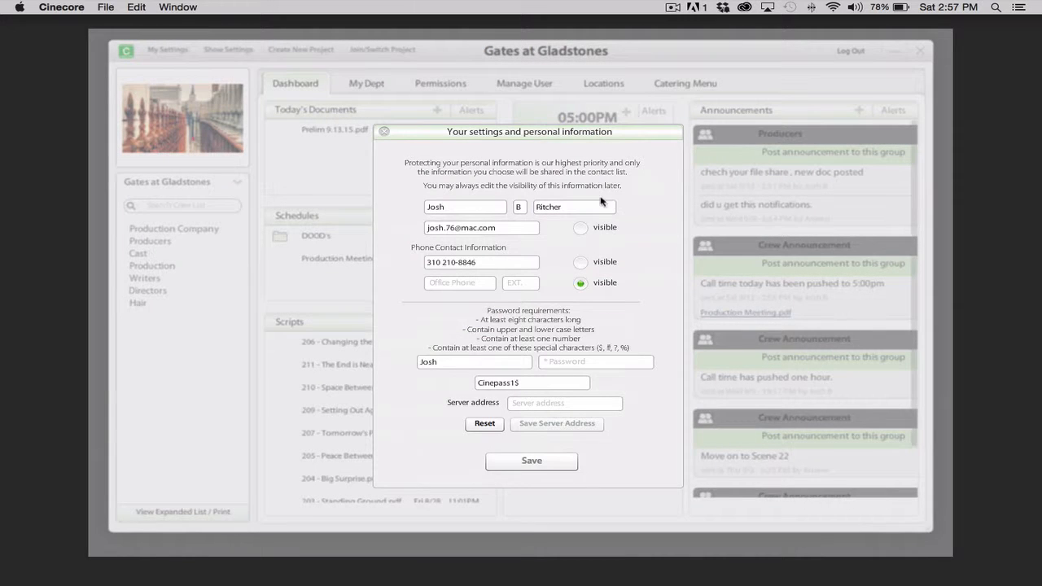
pyautogui.click(582, 231)
pyautogui.click(386, 134)
# Look over the Show Information settings and the new show setup's pricing, leaving both without making changes
pyautogui.click(229, 49)
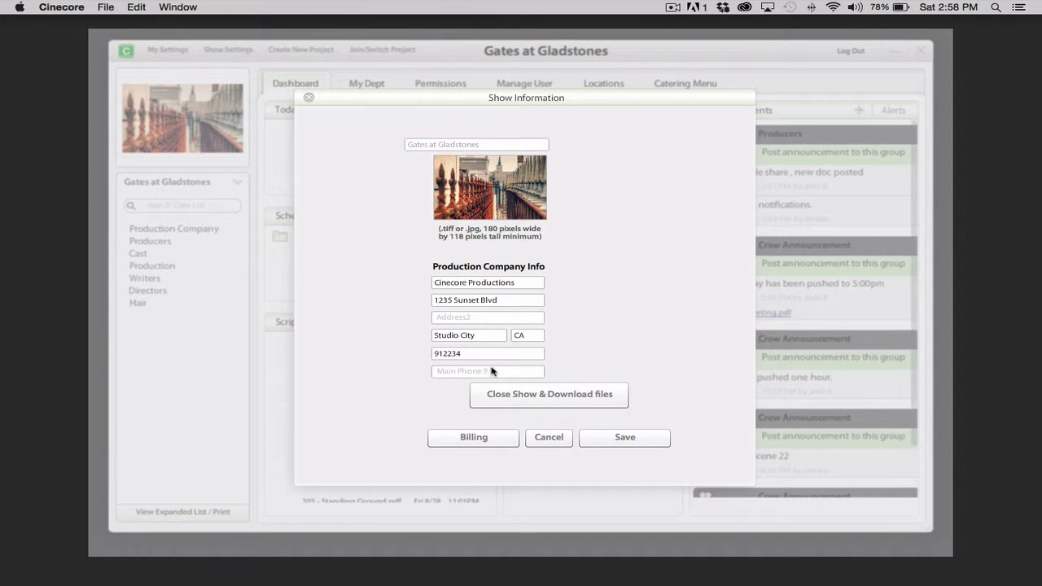
pyautogui.click(547, 438)
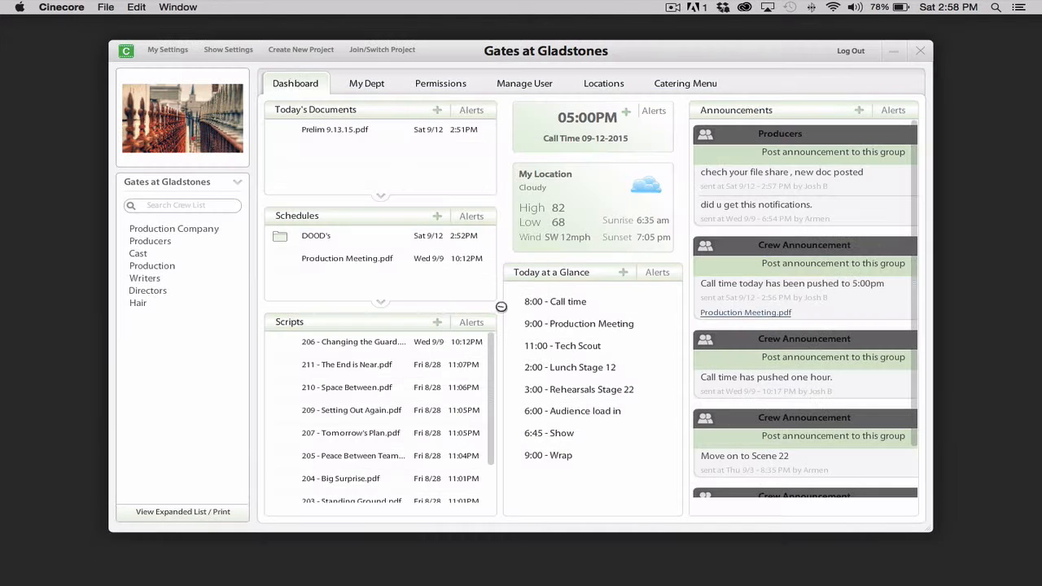
pyautogui.click(299, 50)
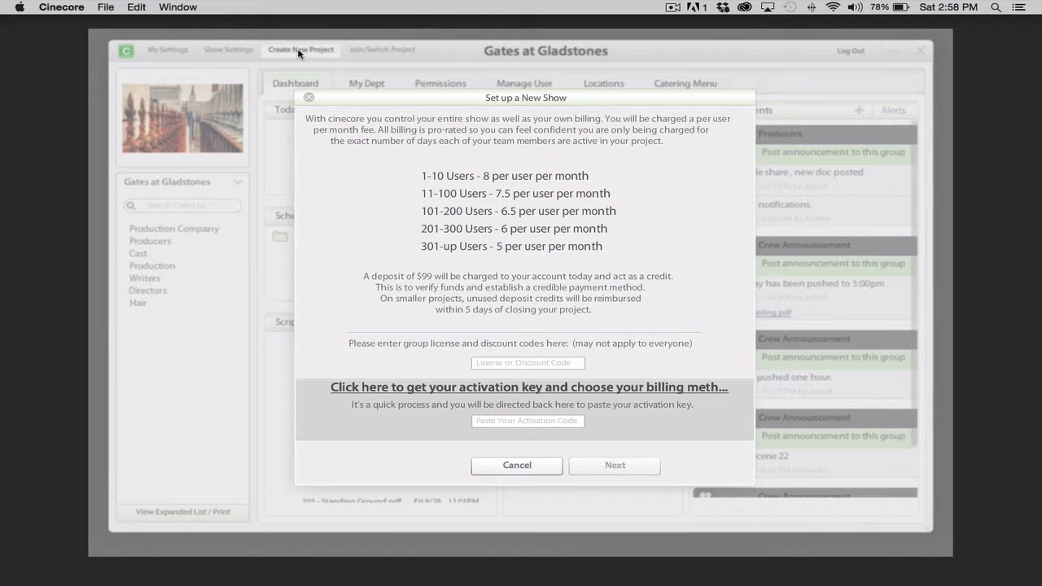
pyautogui.click(308, 98)
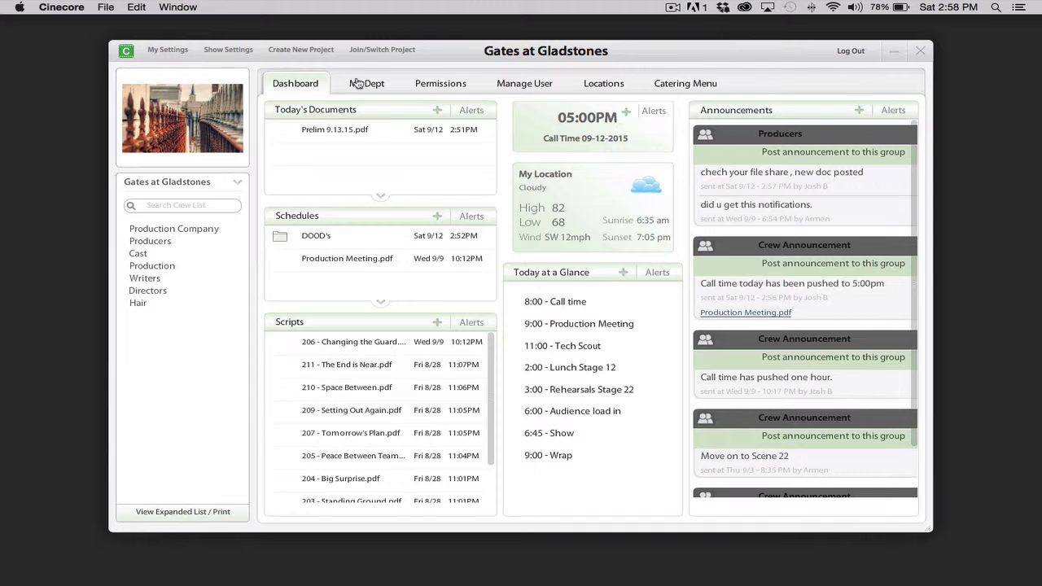
# Switch to the Tropheum project to view its dashboard, and return to the Gates at Gladstones project
pyautogui.click(385, 51)
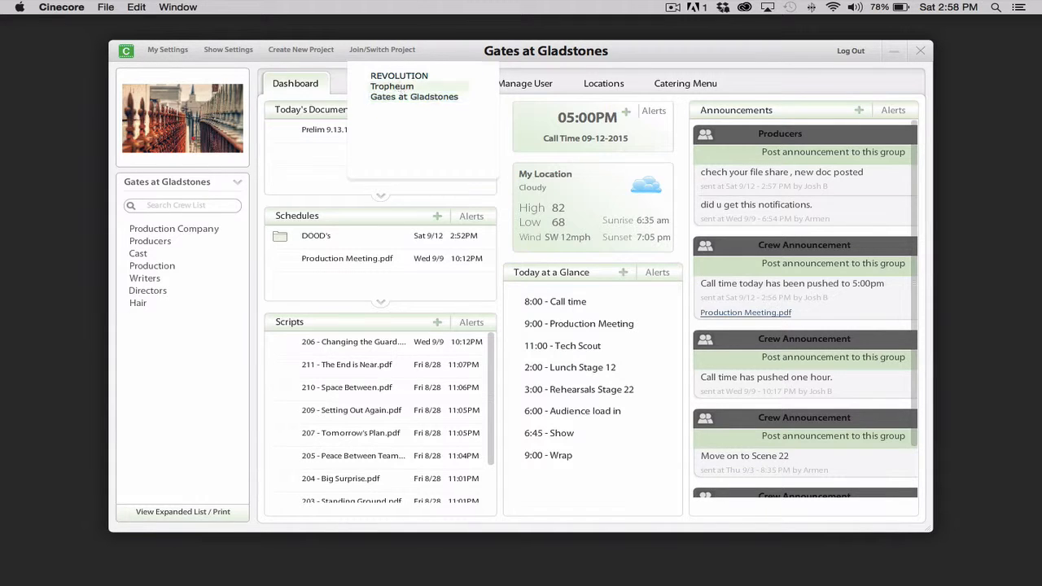
pyautogui.click(400, 88)
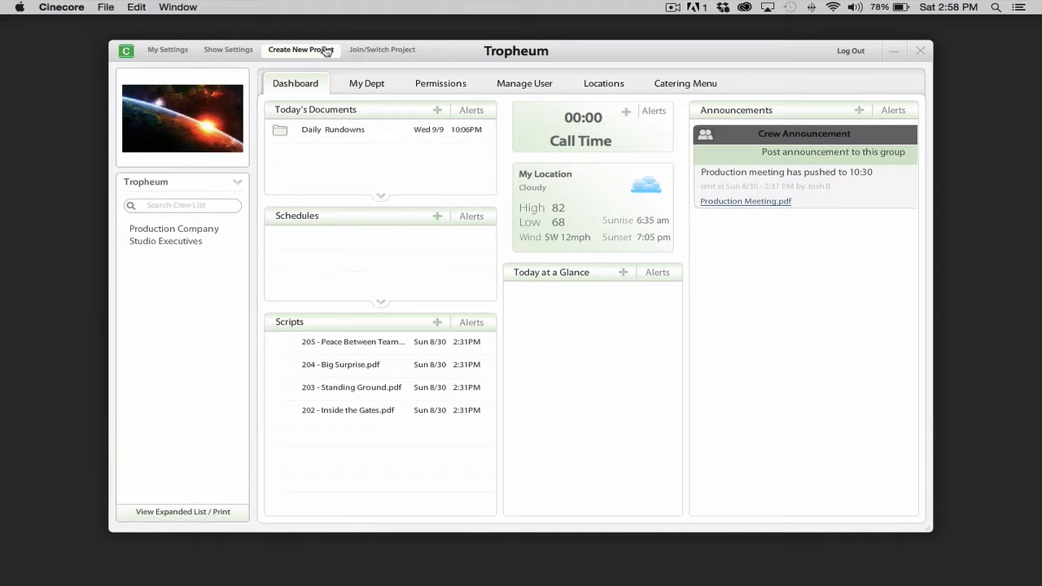
pyautogui.click(393, 51)
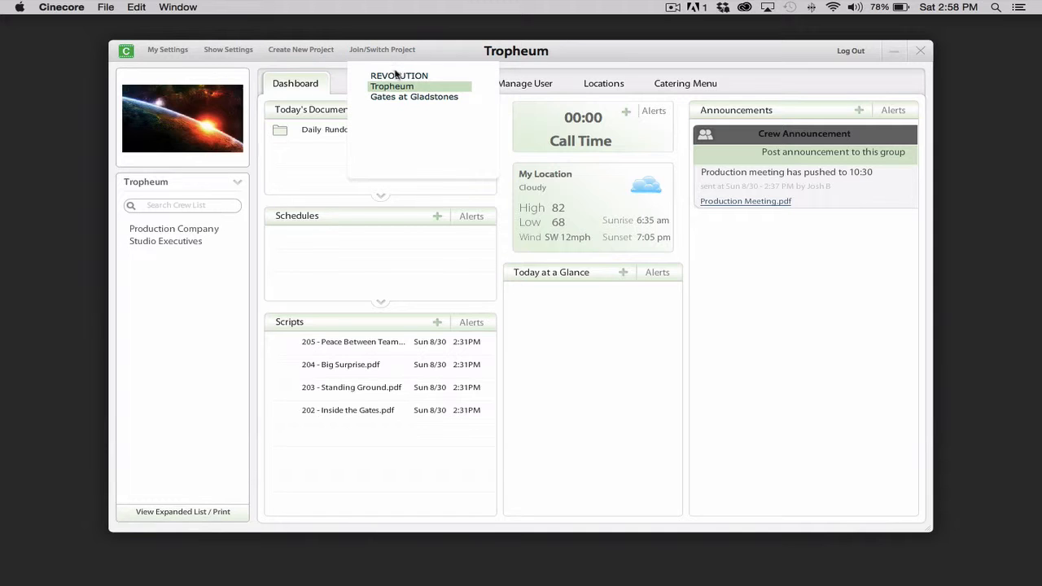
pyautogui.click(411, 97)
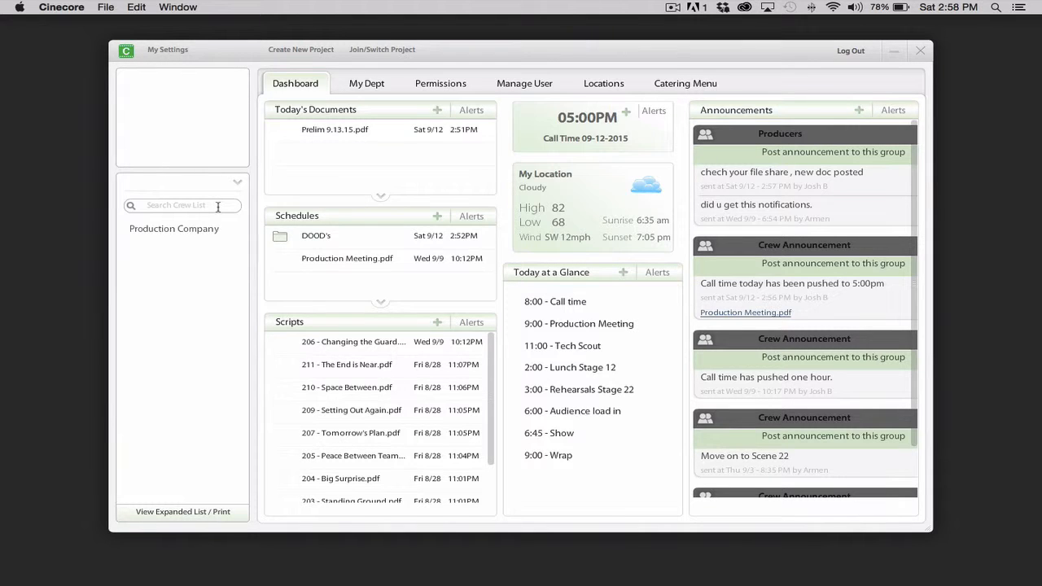
# Look over the choice of project crew lists, keeping the Gates at Gladstones list
pyautogui.click(237, 184)
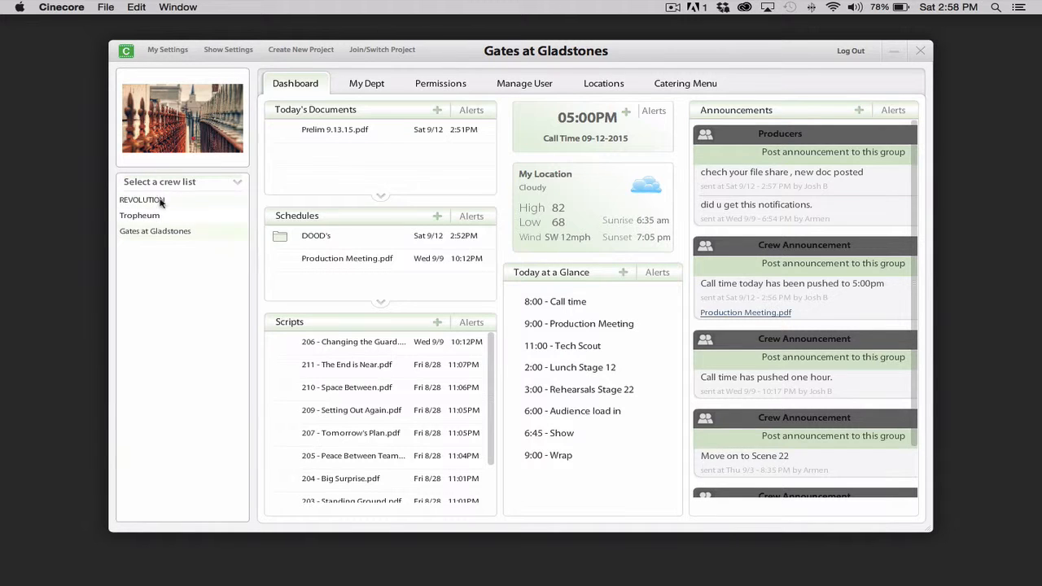
pyautogui.click(239, 185)
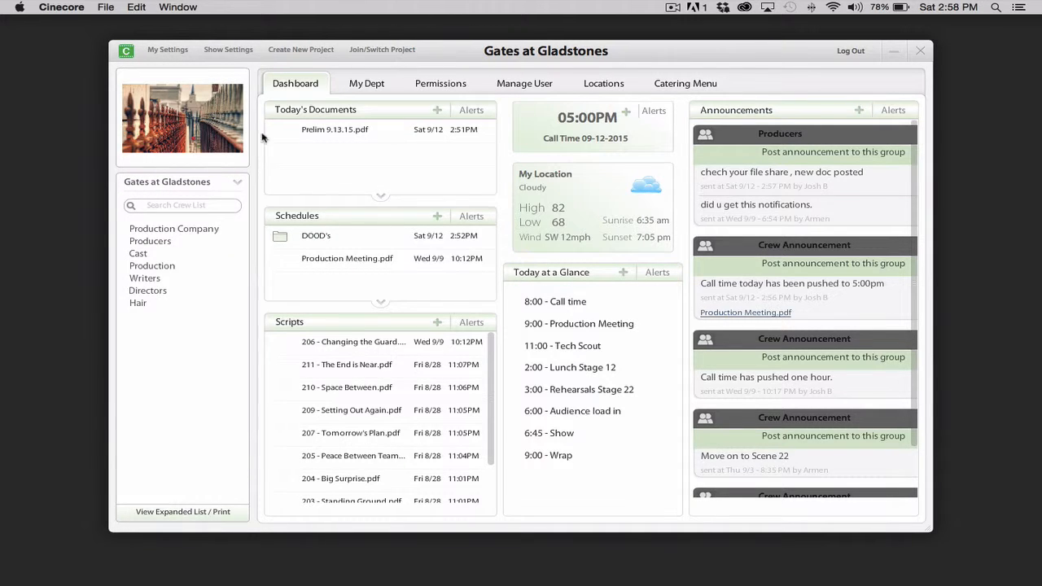
pyautogui.click(236, 186)
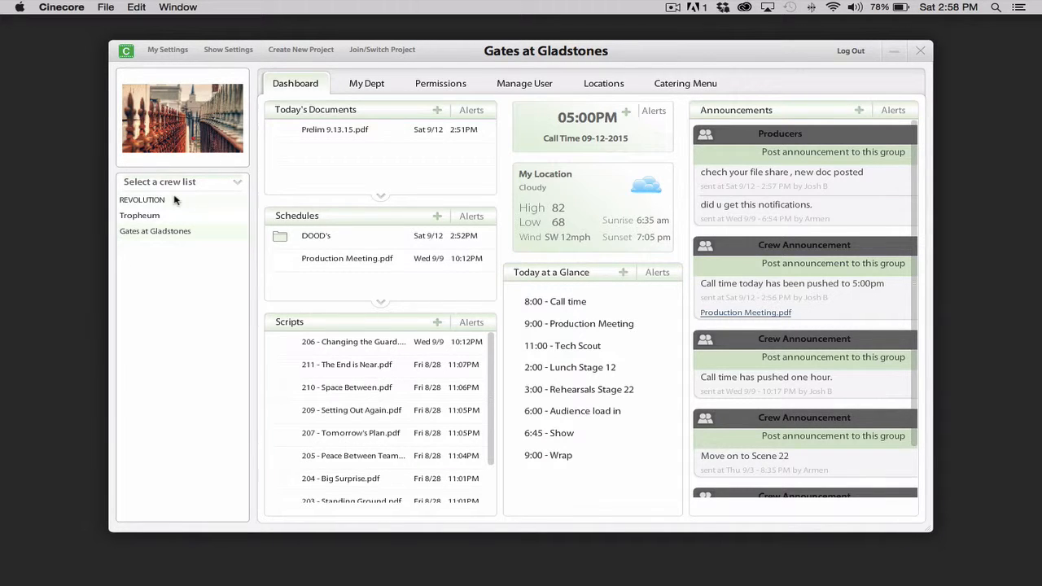
pyautogui.click(231, 185)
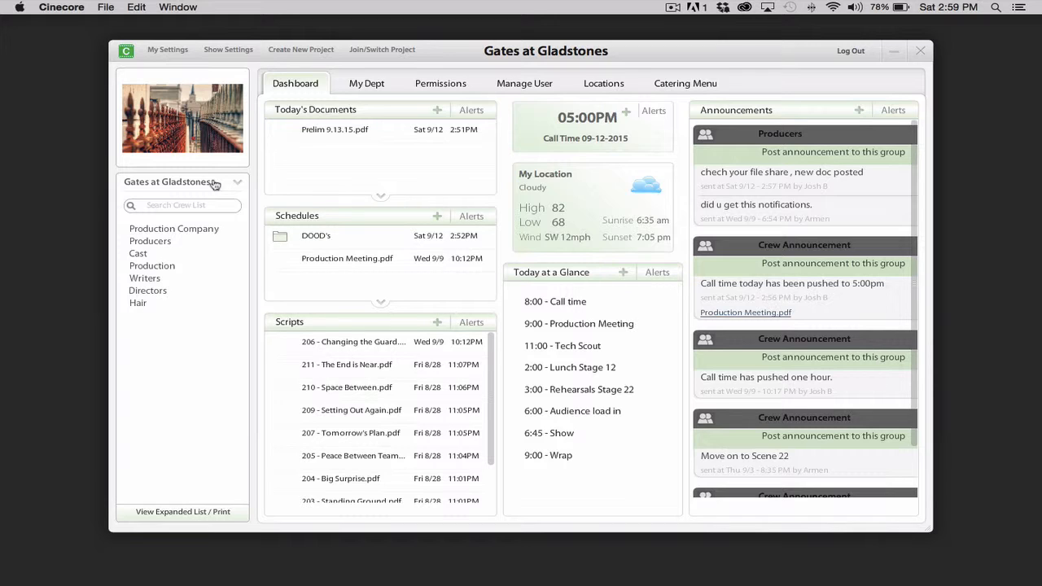
# Show the Tropheum crew list and view its Studio Executives group
pyautogui.click(216, 183)
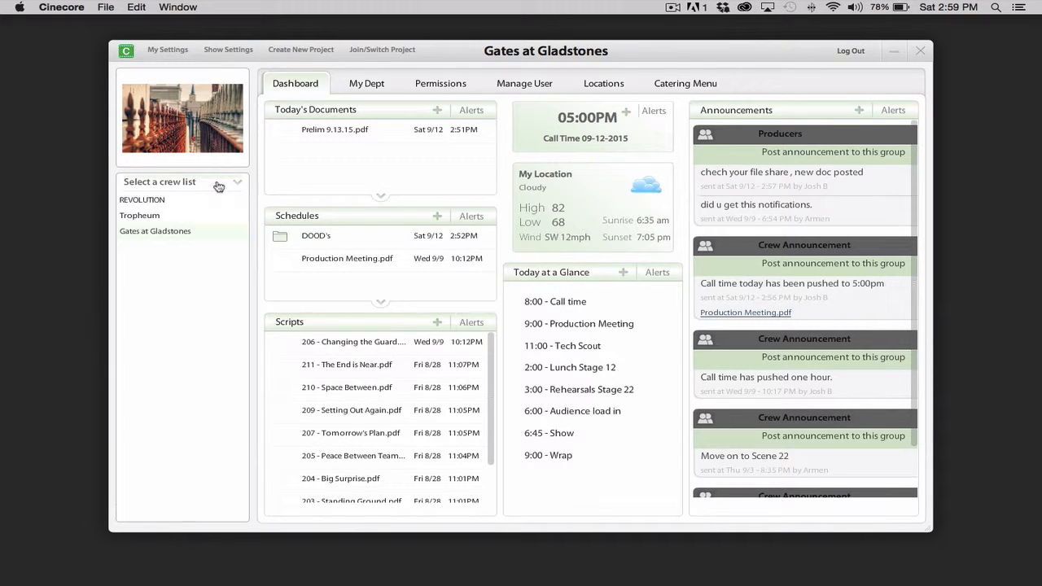
pyautogui.click(169, 216)
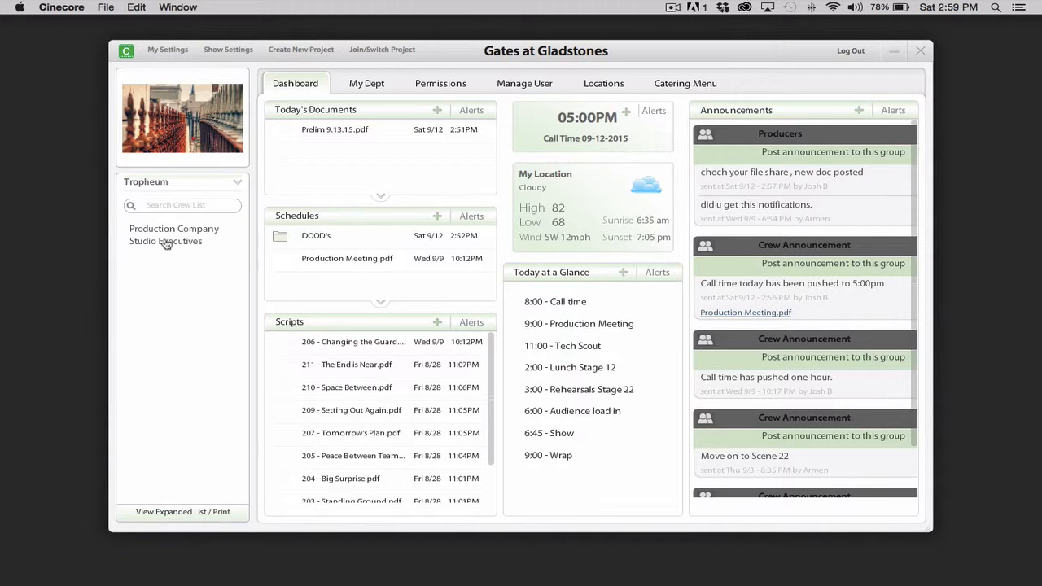
pyautogui.click(167, 243)
pyautogui.click(167, 241)
# Check the crew list choices again and switch the crew list back to Gates at Gladstones
pyautogui.click(237, 184)
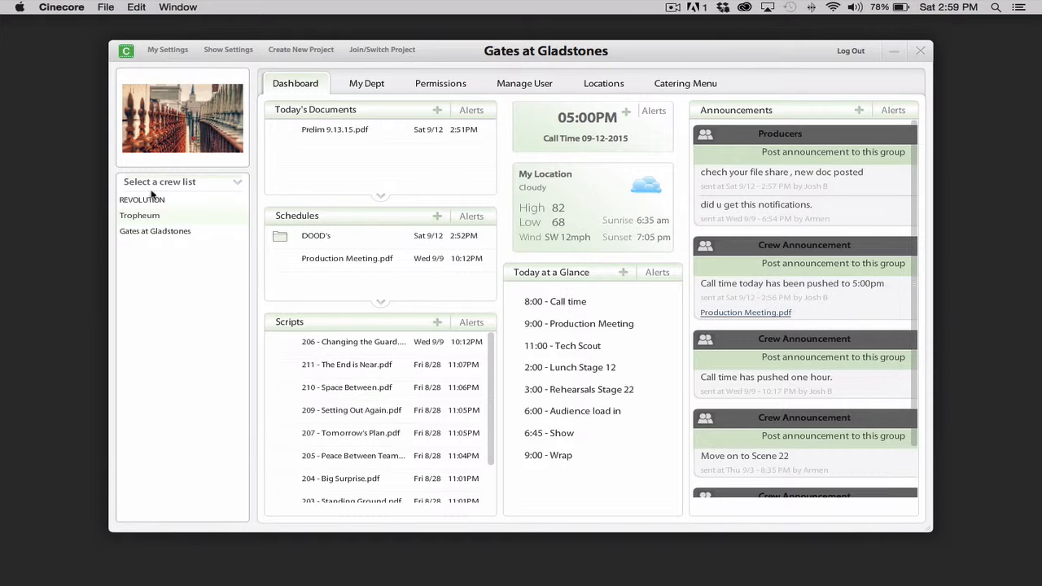
pyautogui.click(231, 188)
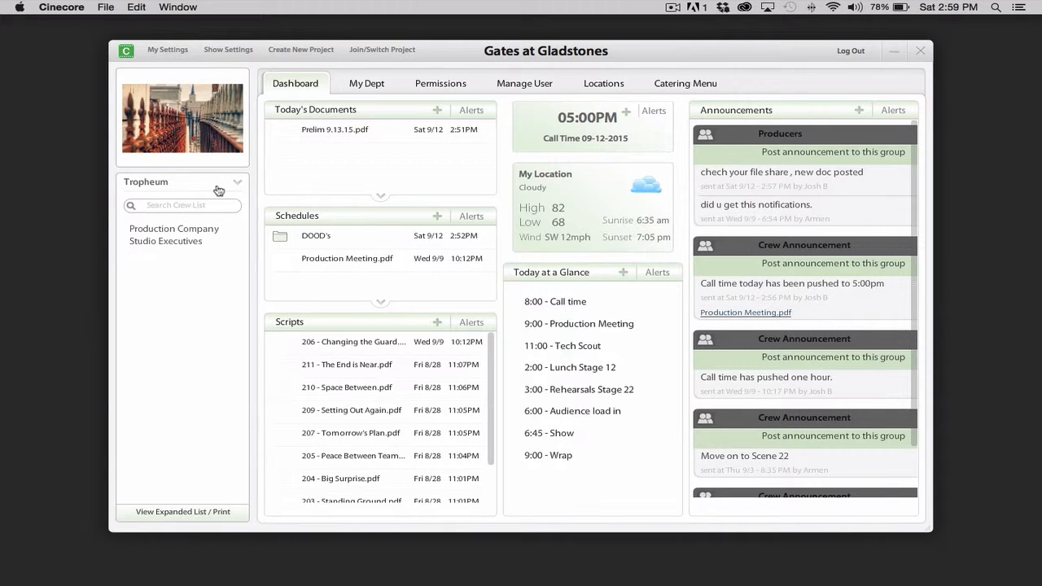
pyautogui.click(217, 187)
pyautogui.click(162, 234)
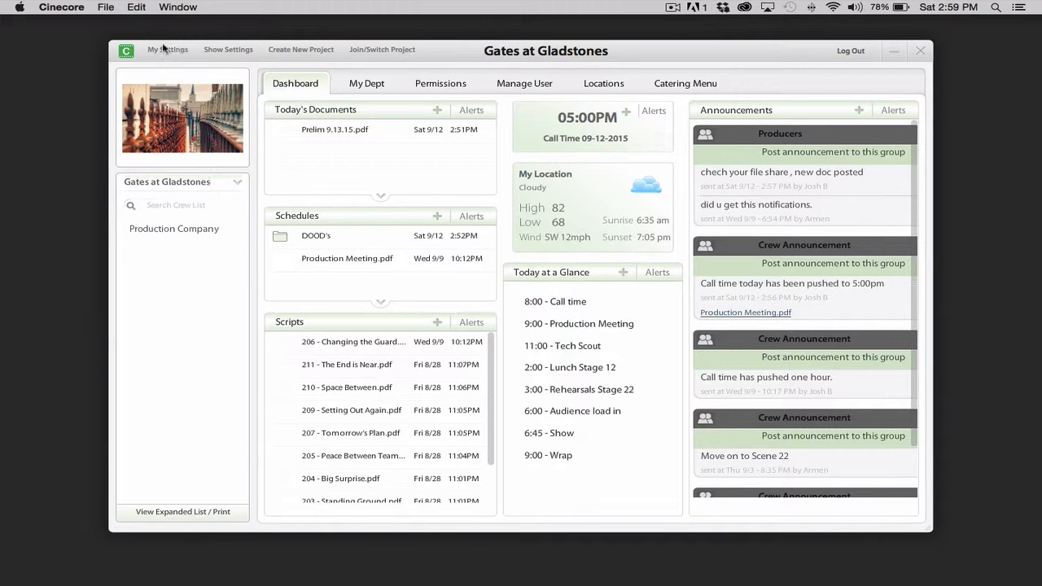